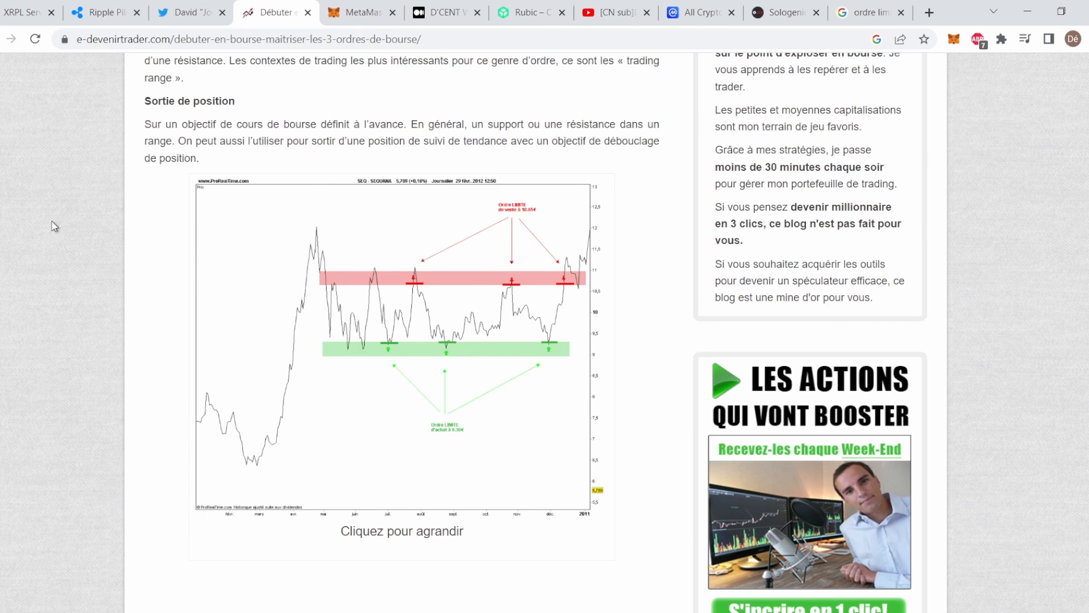
Switch to MetaMask and look through its list of networks and its list of accounts
click(352, 16)
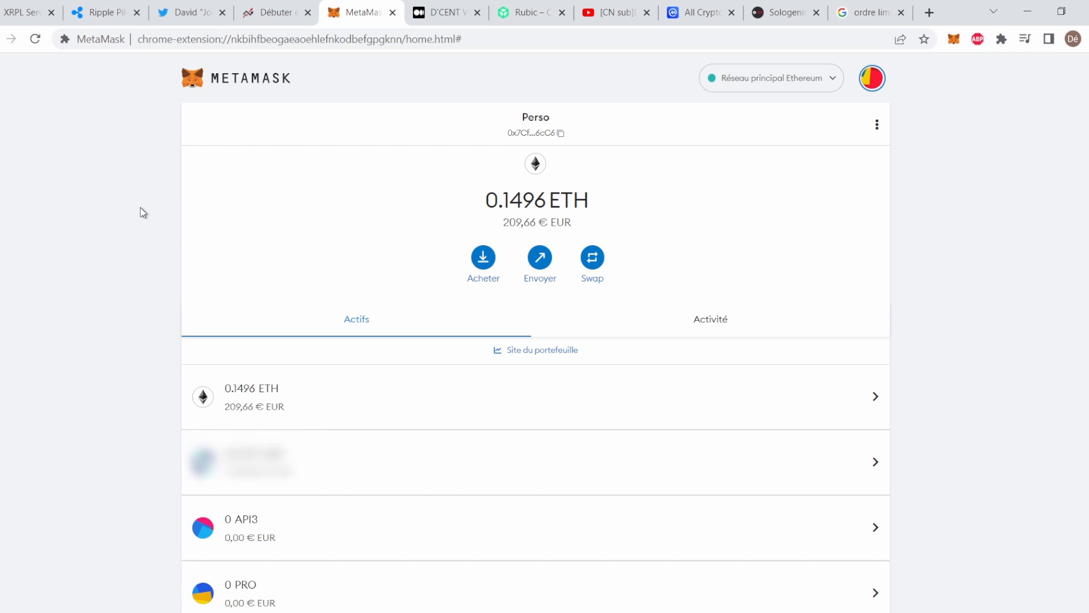
click(728, 83)
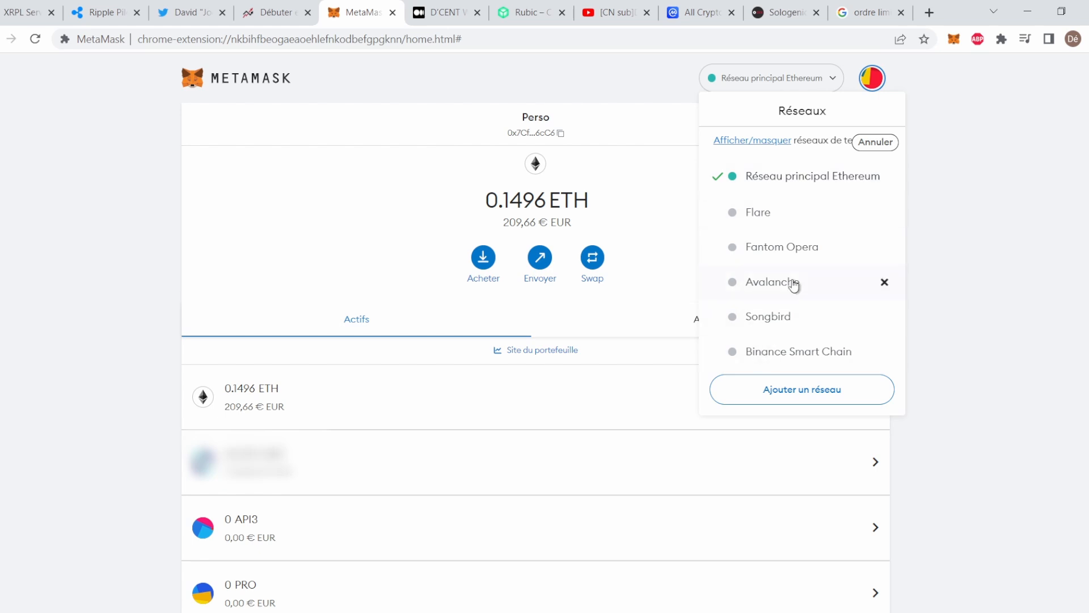
click(877, 87)
click(878, 88)
scroll(759, 188, down, 2)
scroll(762, 189, up, 1)
scroll(762, 189, up, 1)
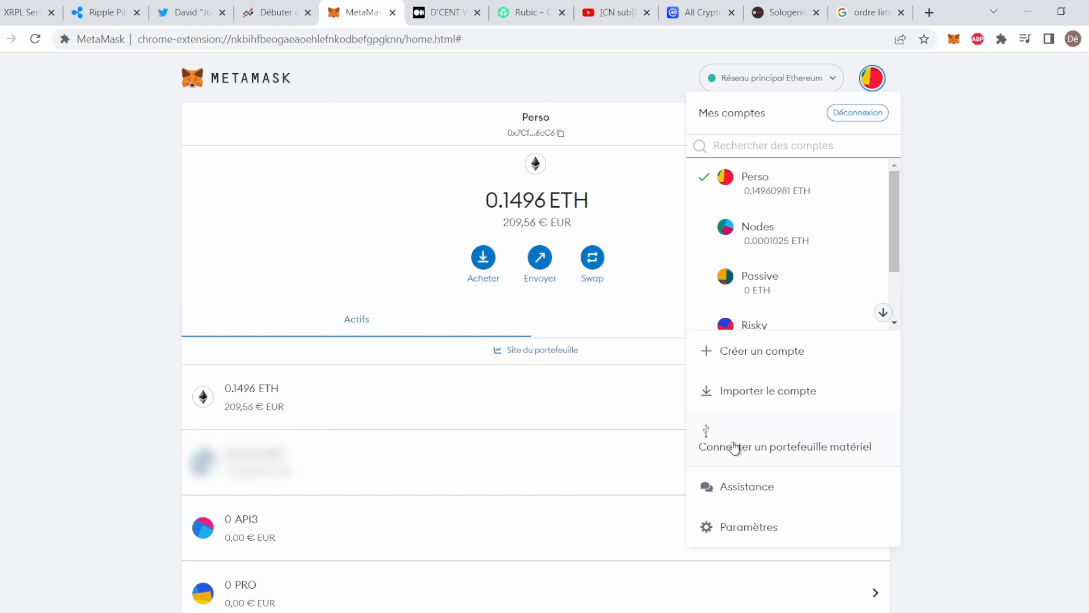
Start connecting a QR-based hardware wallet in MetaMask, review the supported devices including D'Cent, and continue
click(771, 446)
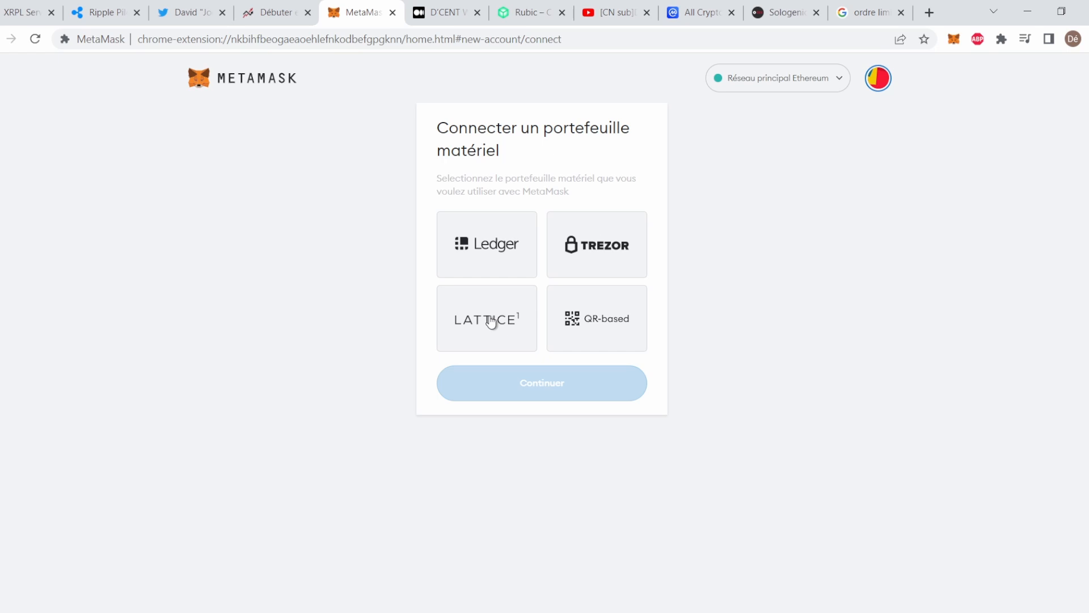
click(600, 316)
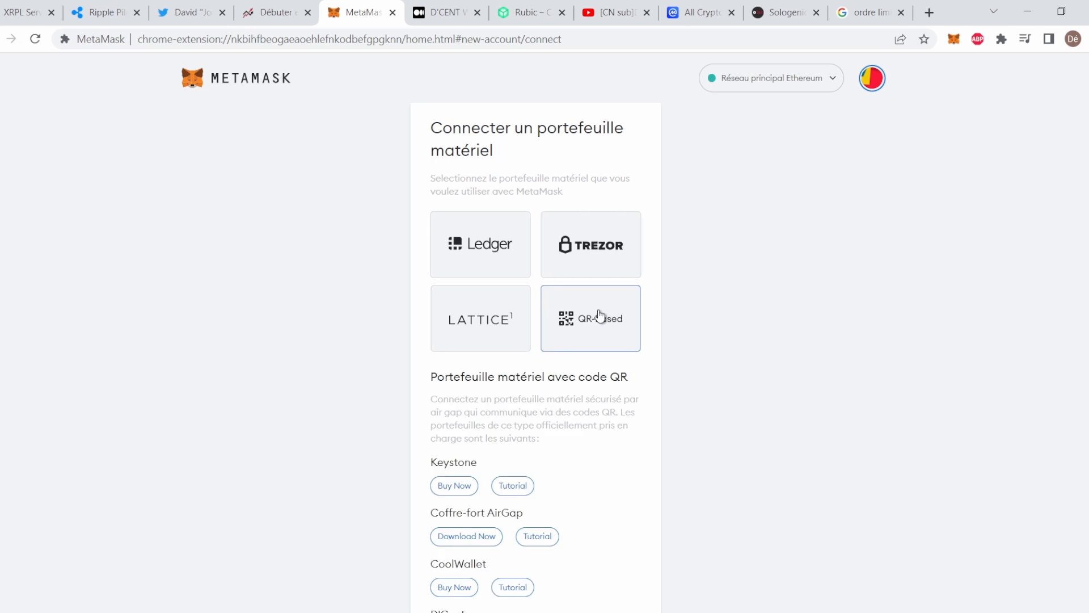
scroll(584, 397, down, 4)
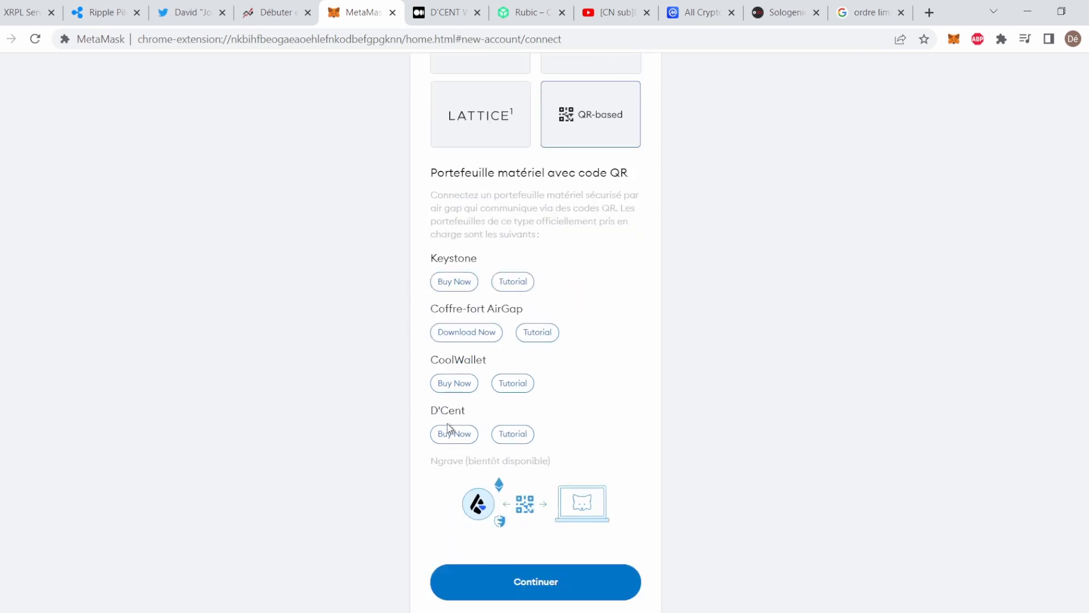
click(542, 586)
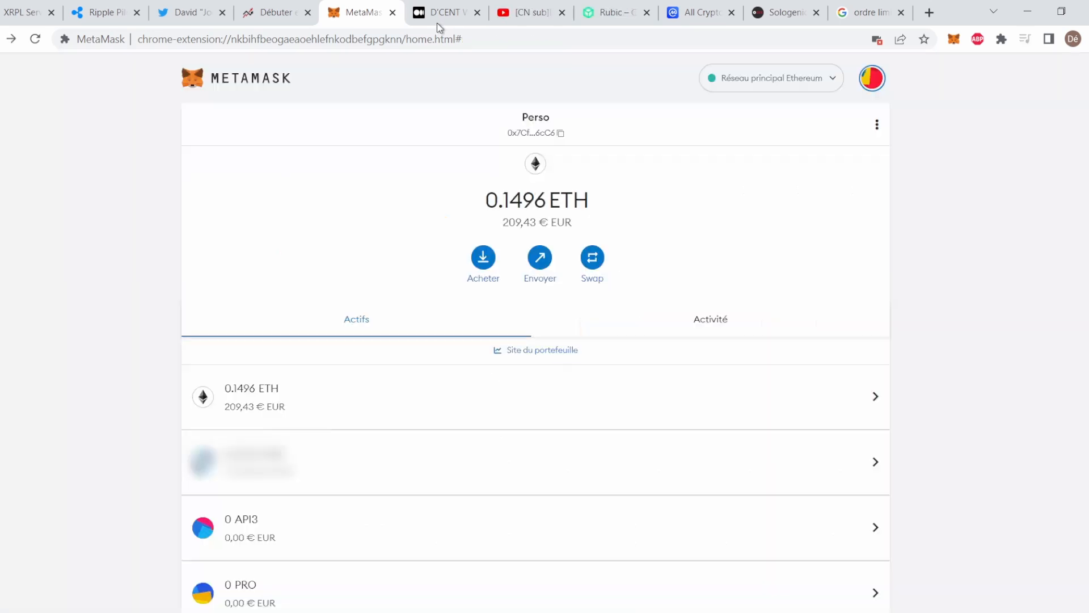
View the D'CENT article on MetaMask linking and watch the D'CENT and Metamask guide video up to the phone app's service list
click(438, 11)
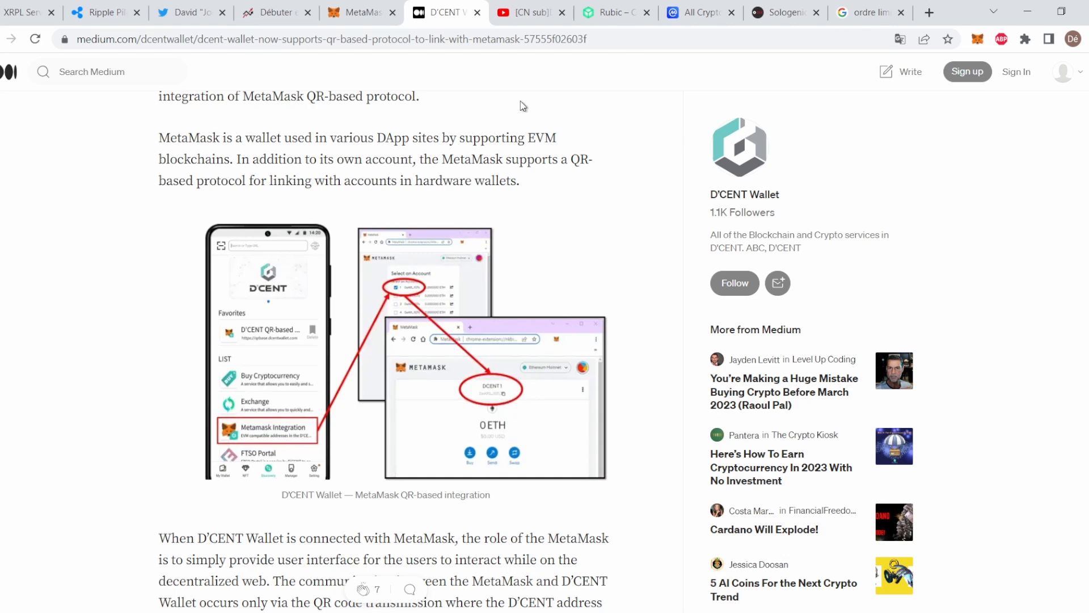
click(532, 12)
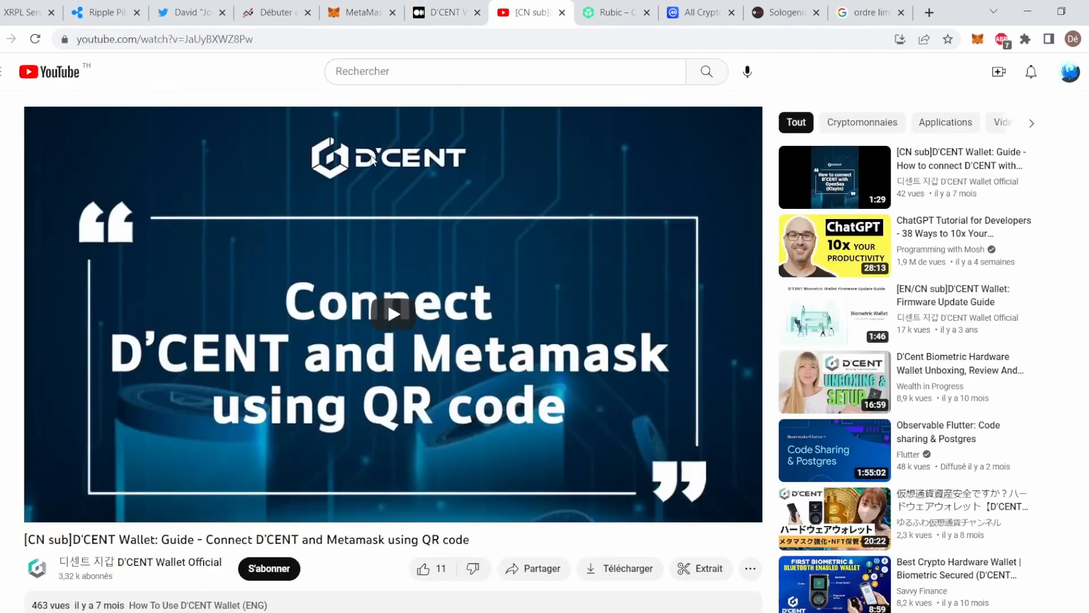
click(396, 319)
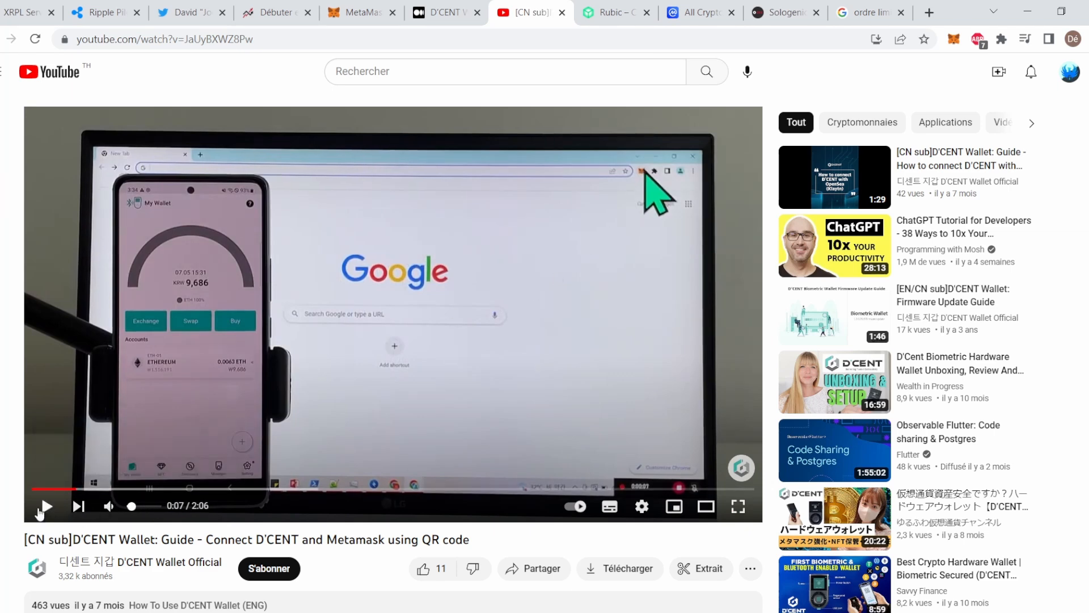
click(39, 510)
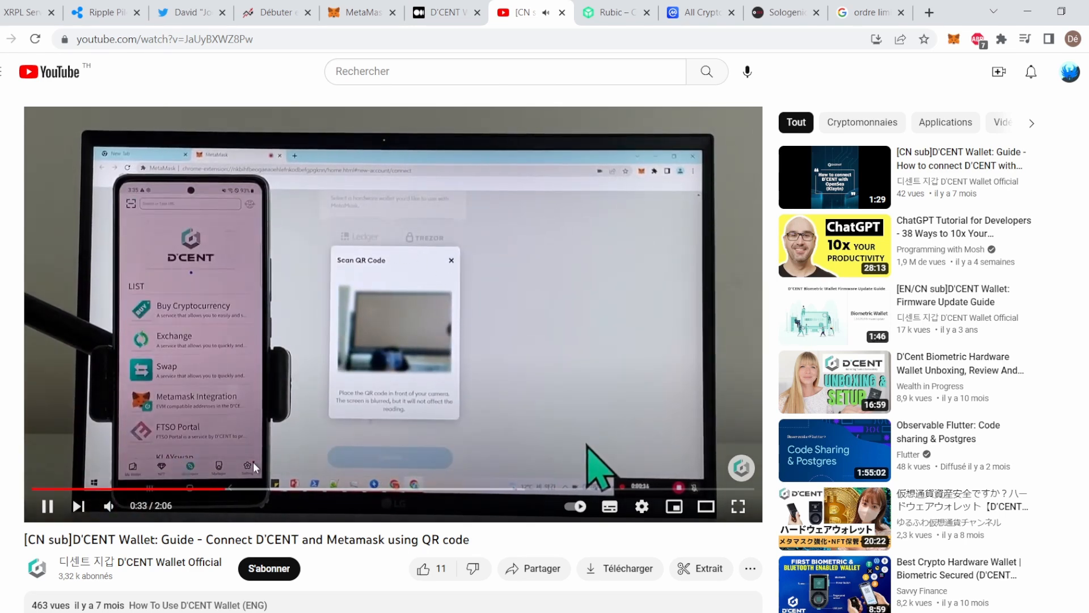
click(45, 508)
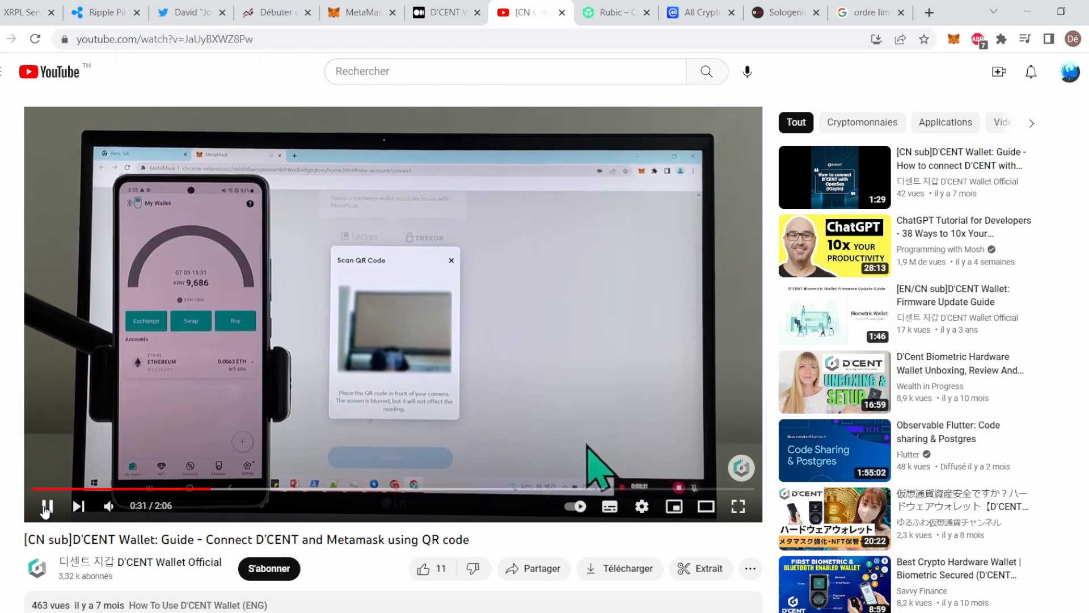
click(173, 462)
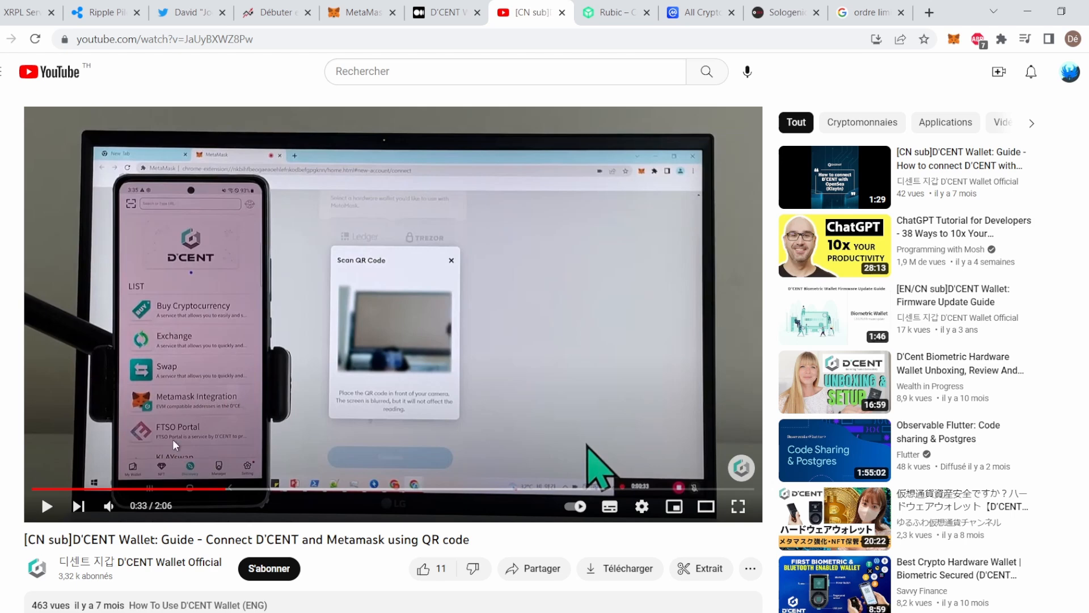
Watch the rest of the guide video, pausing at the Metamask Integration page and the connected DCENT account's details
click(45, 510)
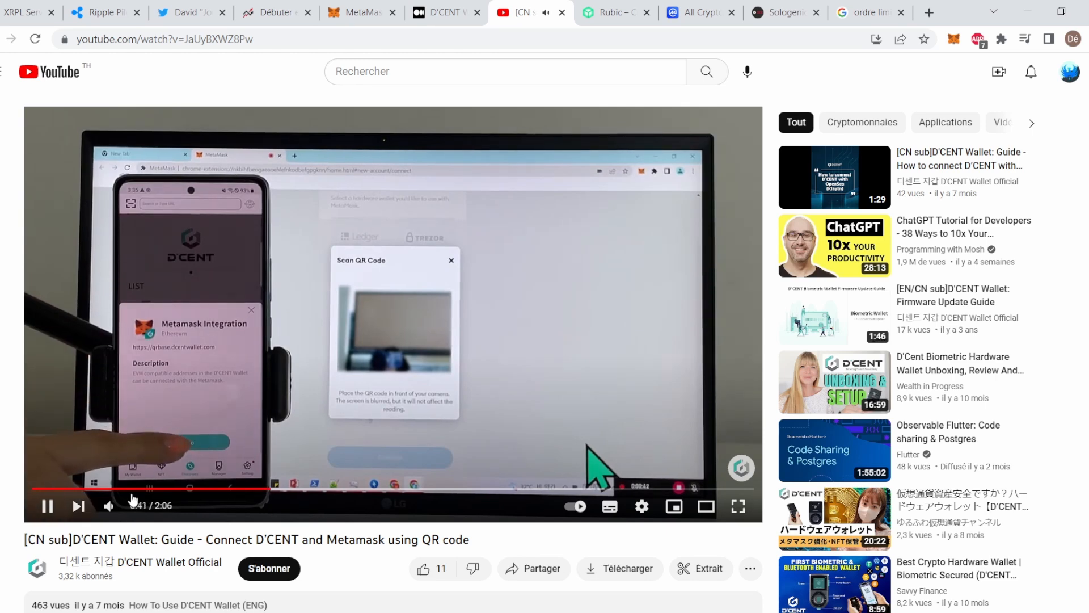
click(208, 232)
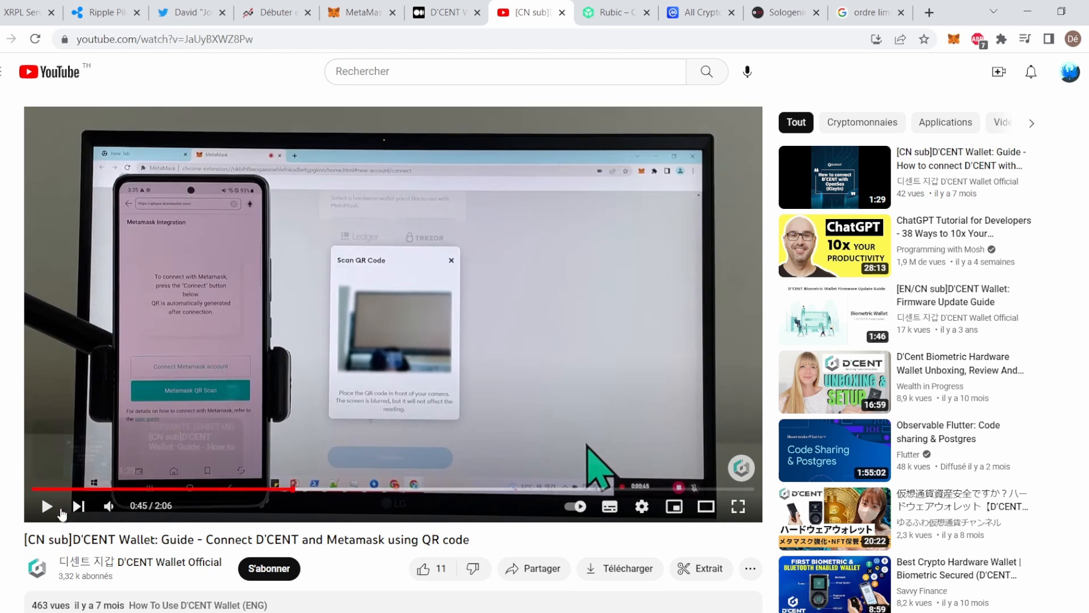
click(44, 511)
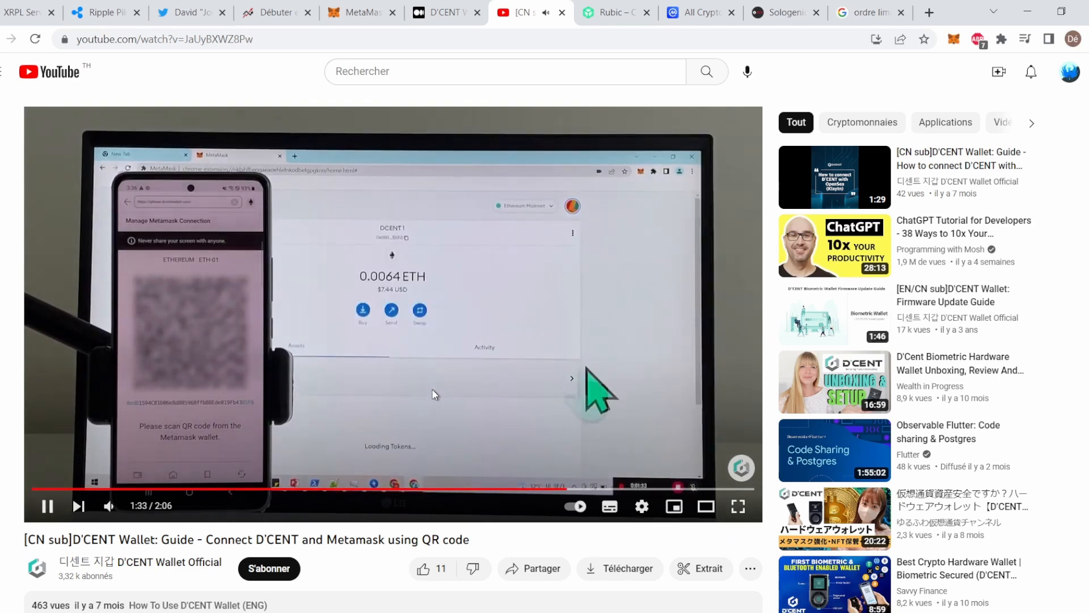
click(48, 506)
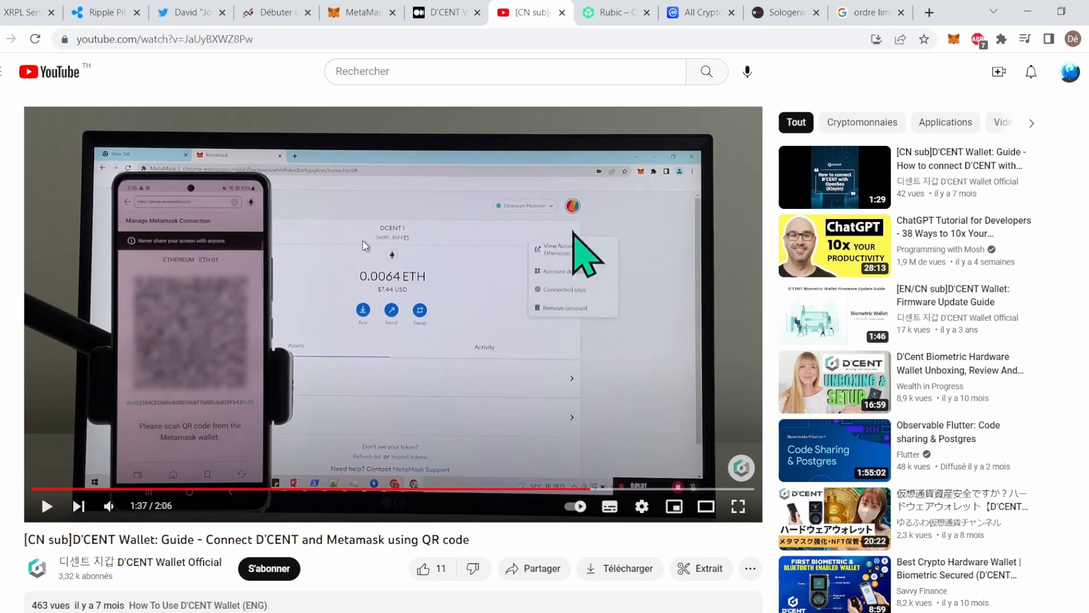
click(434, 312)
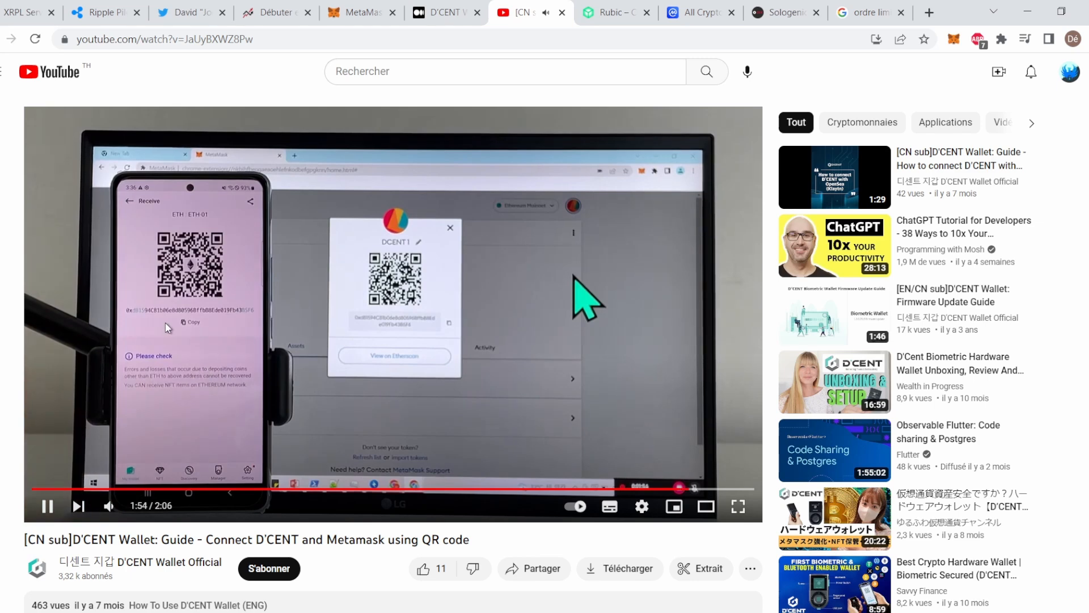
click(133, 322)
click(48, 506)
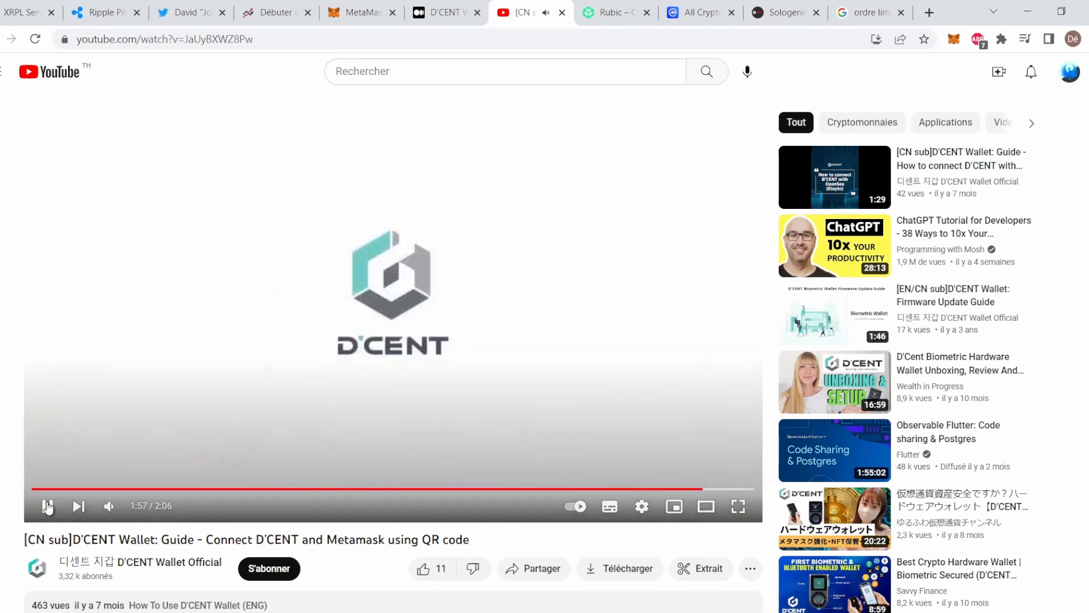
click(48, 506)
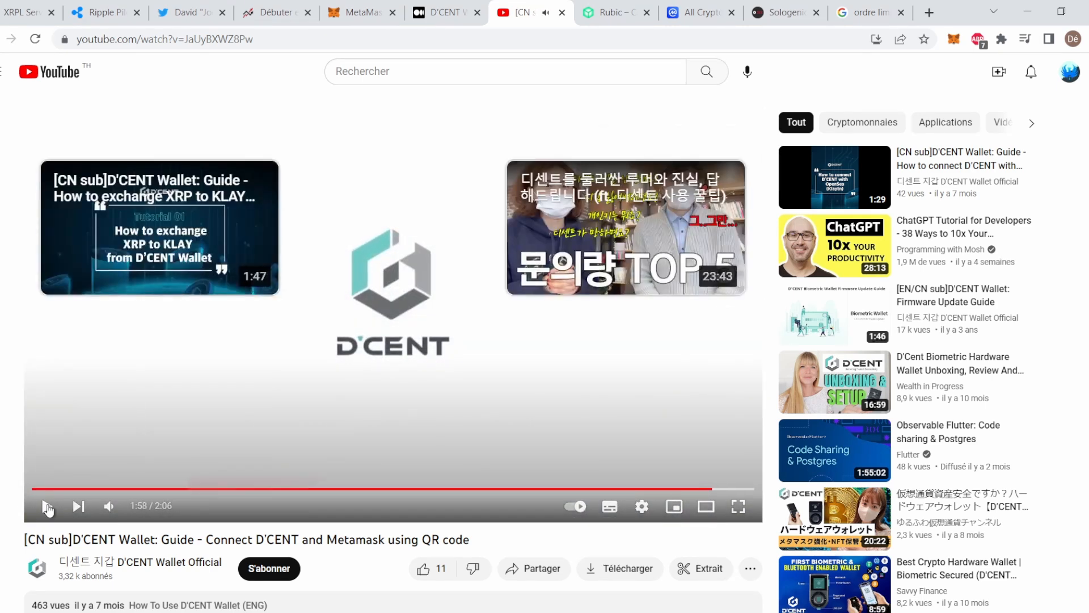
Return to MetaMask and review the account list down to the imported Flare account, plus the options for adding accounts
click(376, 17)
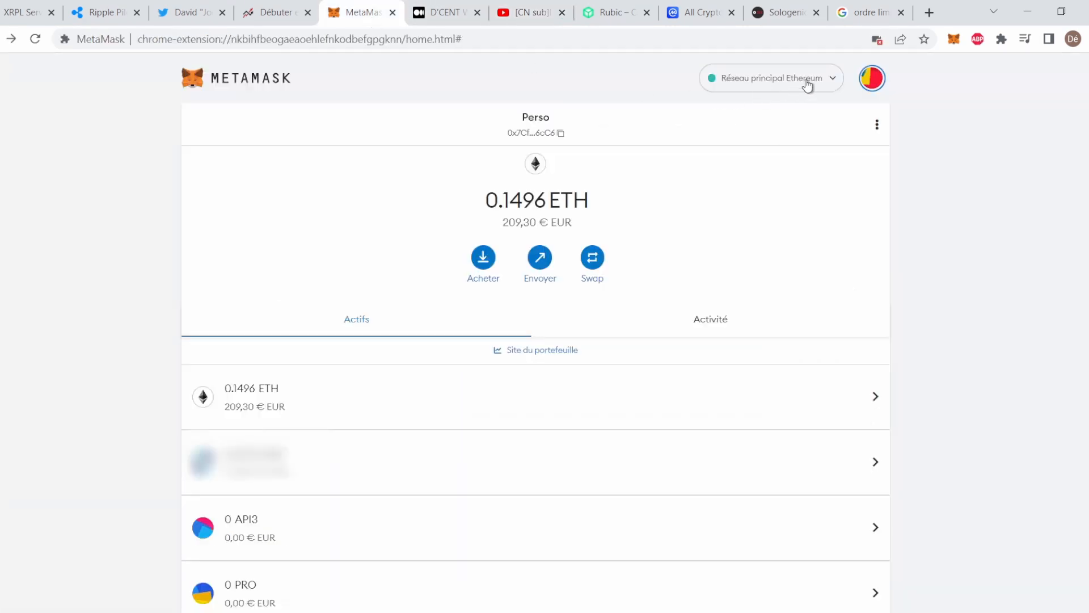
click(870, 80)
scroll(789, 201, down, 2)
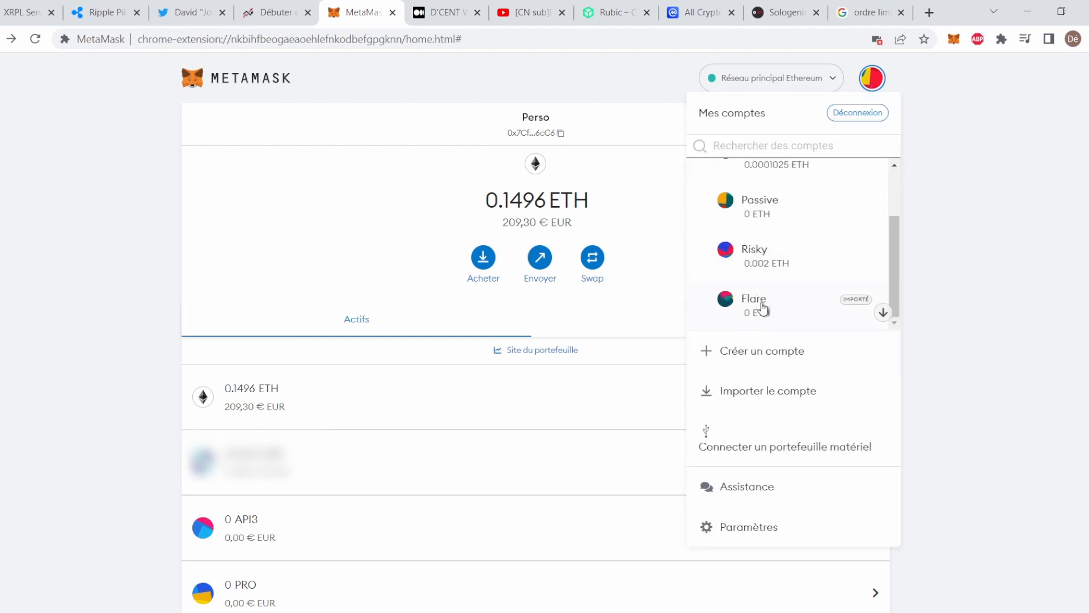
click(766, 315)
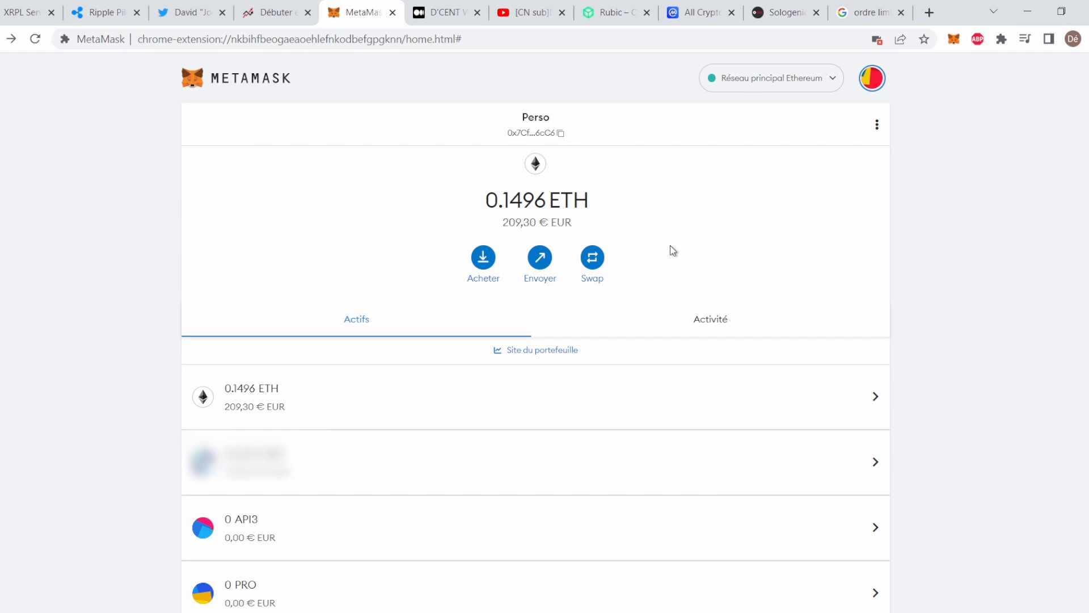
click(869, 80)
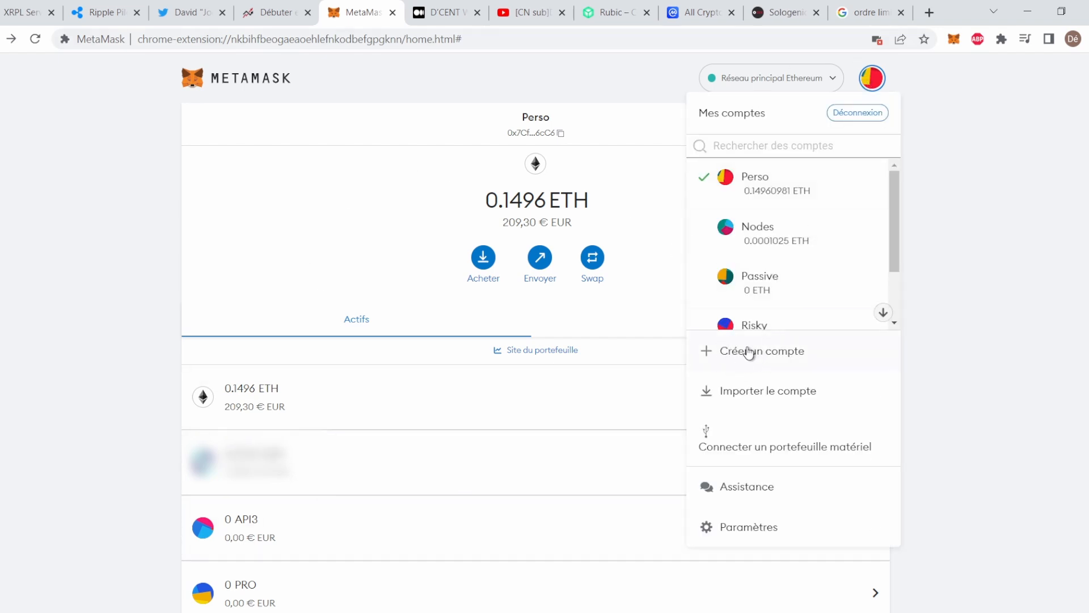
click(644, 294)
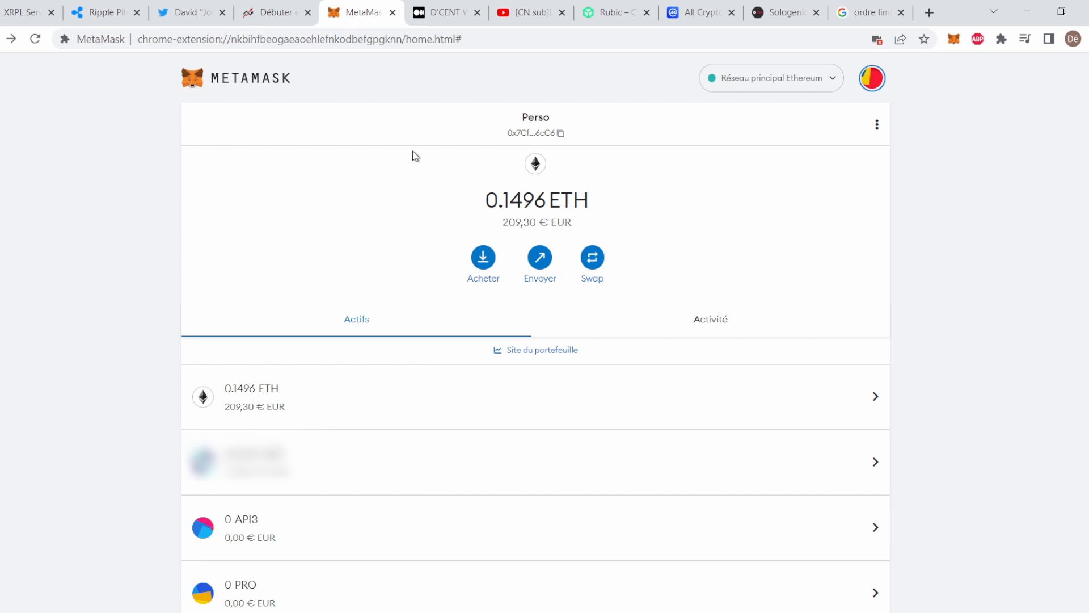
Switch to Rubic, connect the MetaMask wallet, and compare the connected address with the MetaMask account
click(616, 14)
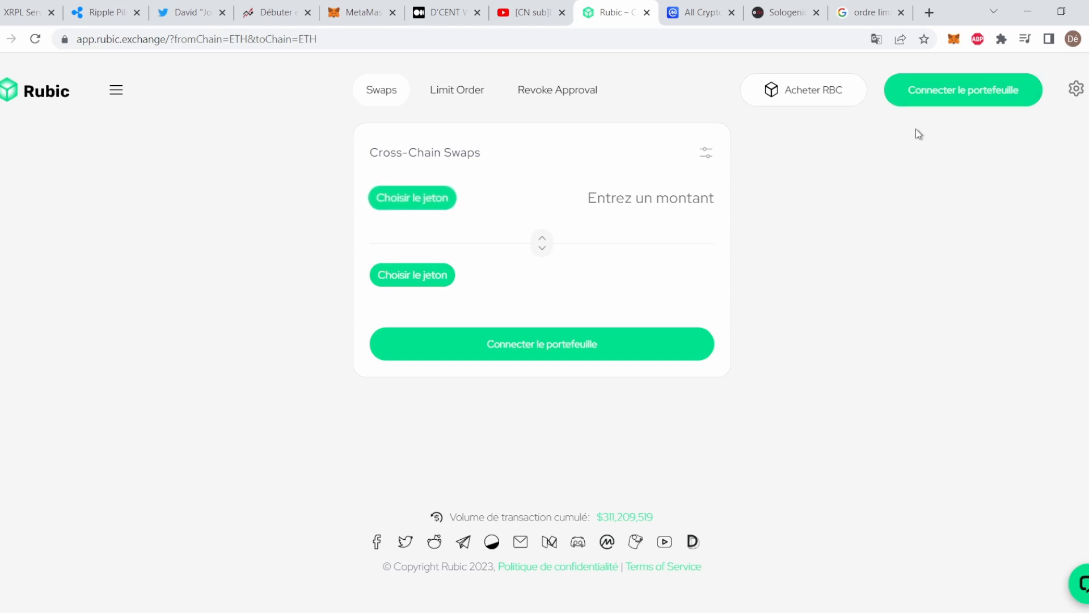
click(940, 93)
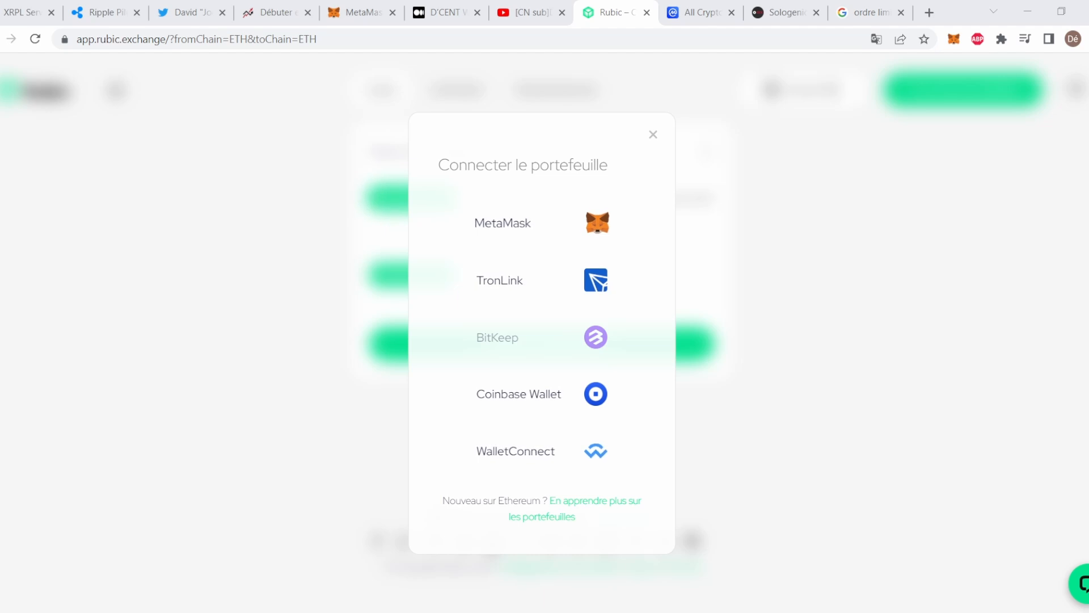
click(525, 223)
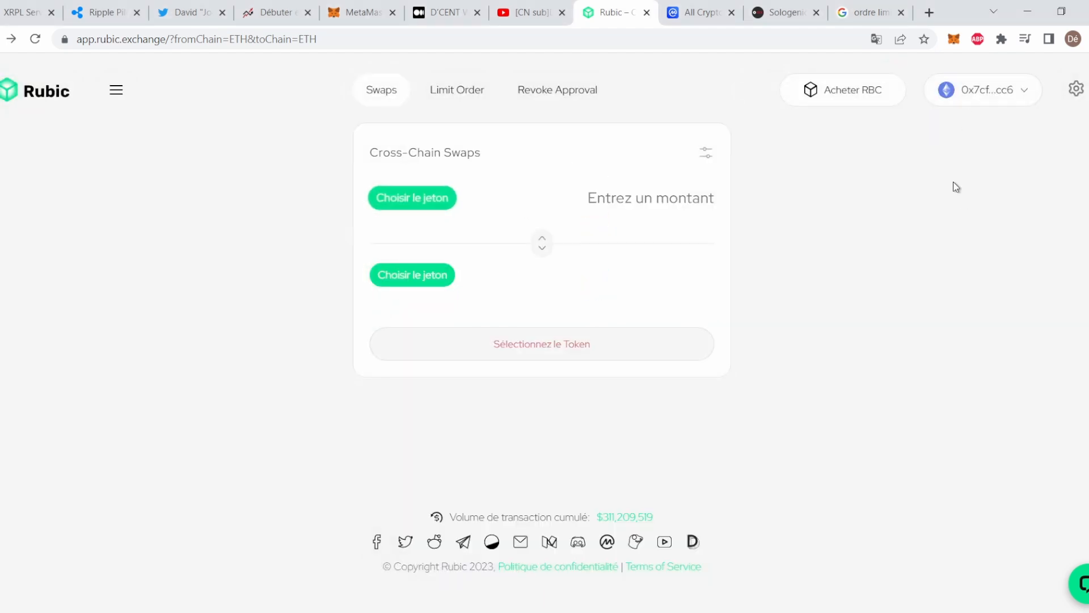
click(368, 10)
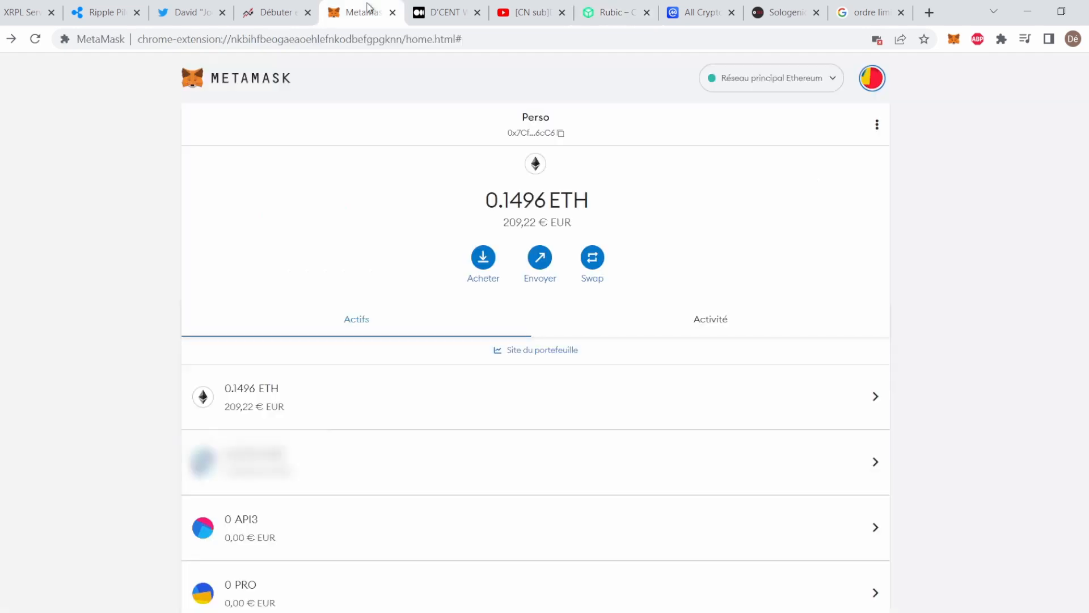
click(613, 12)
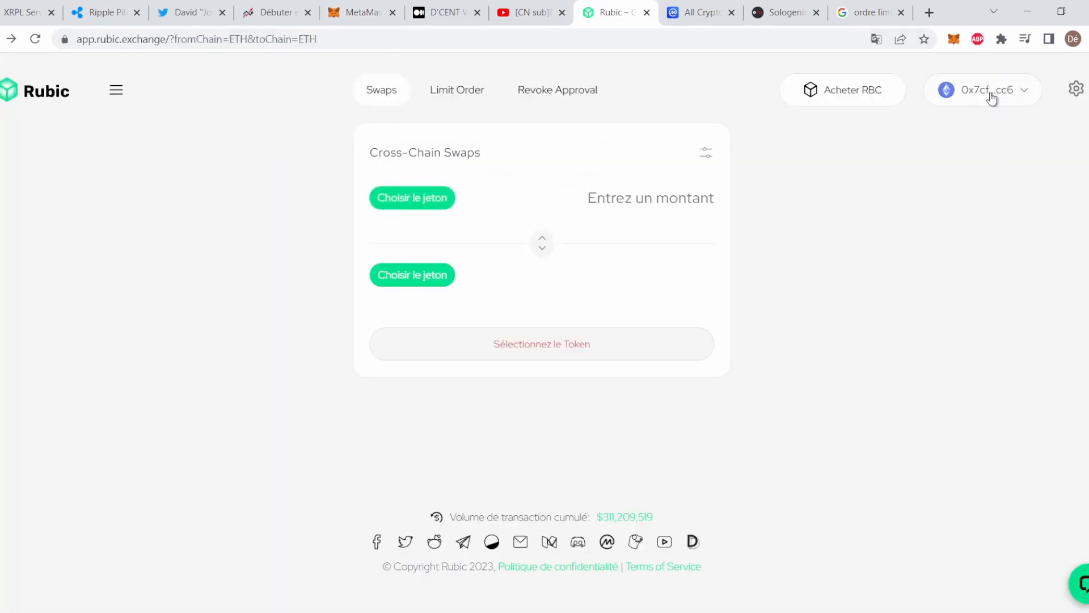
Check that MetaMask uses the main Ethereum network, and choose VXV (VectorspaceAI) on Ethereum as the source token of the Rubic swap
click(400, 200)
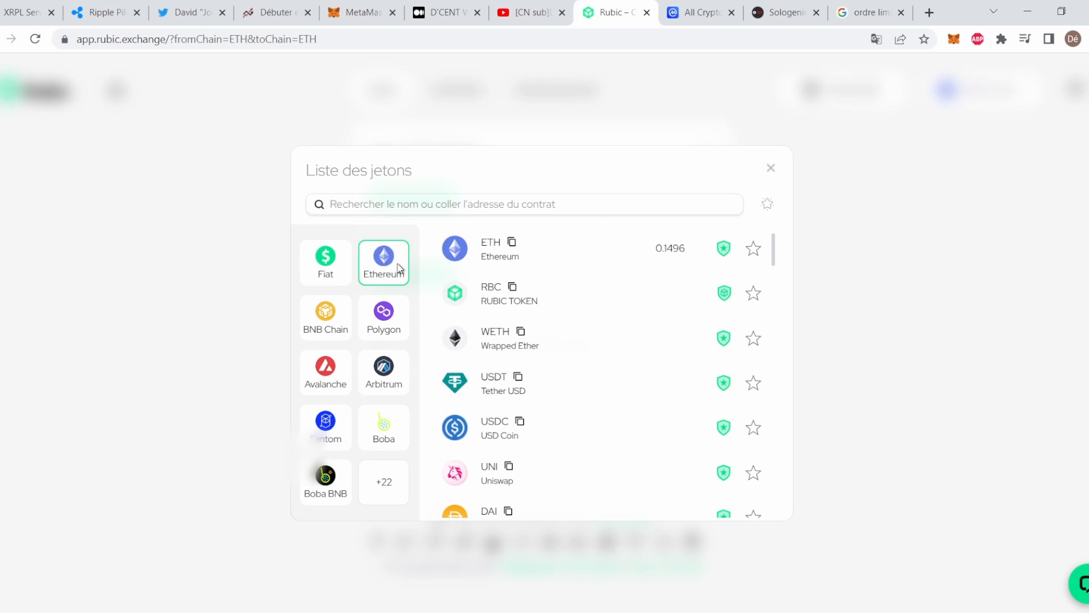
click(377, 13)
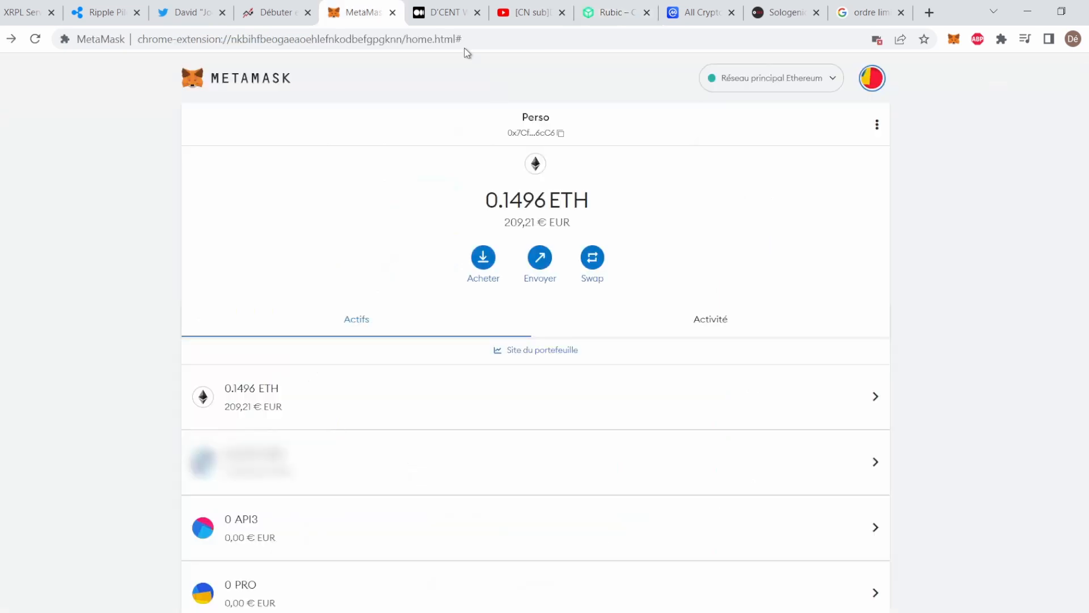
click(774, 86)
click(785, 178)
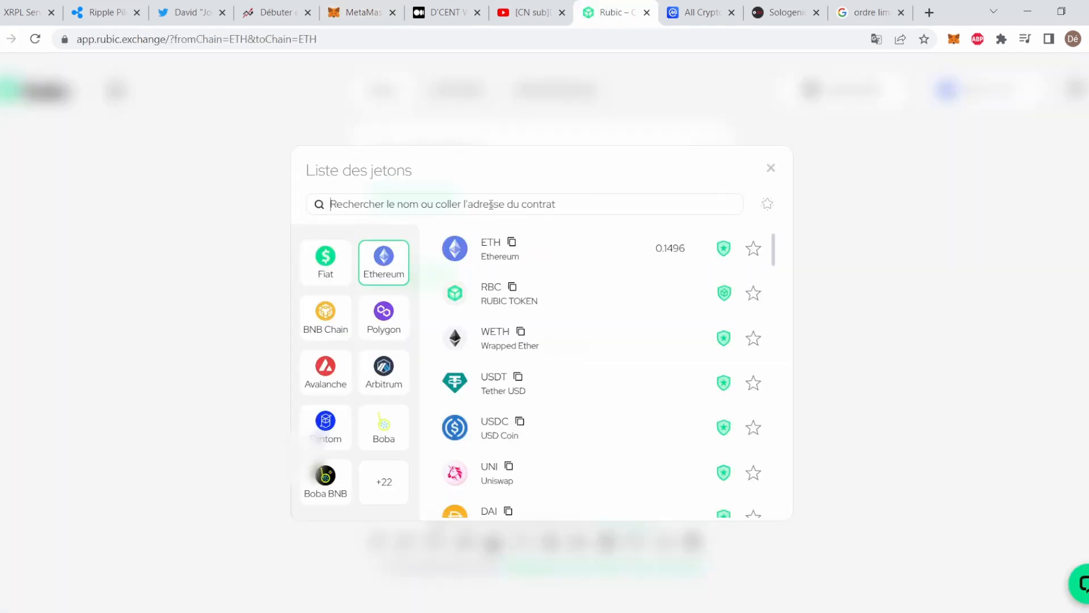
text(VXV)
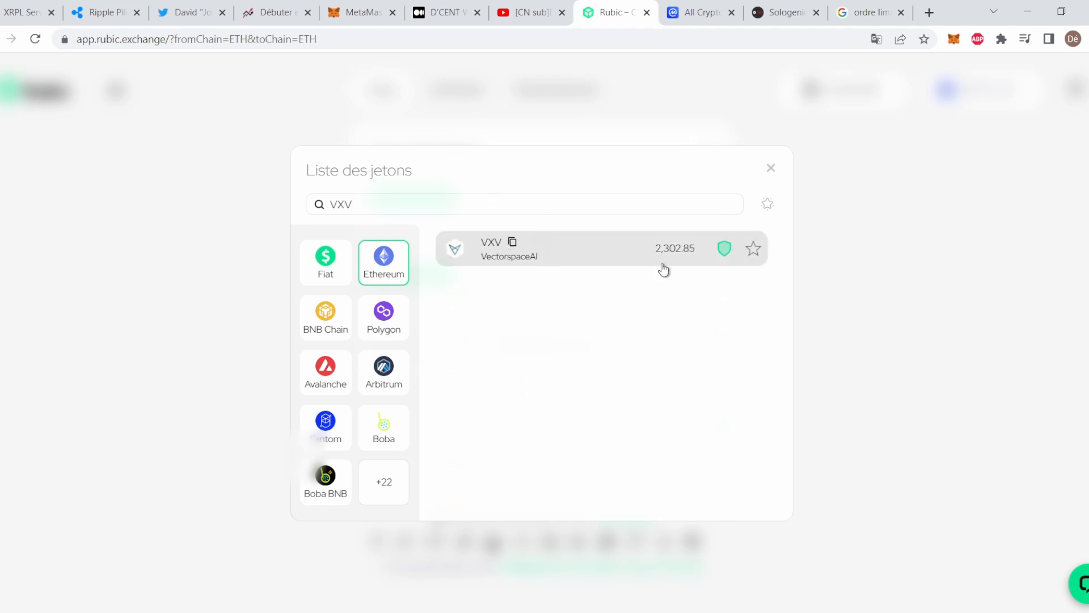
click(497, 267)
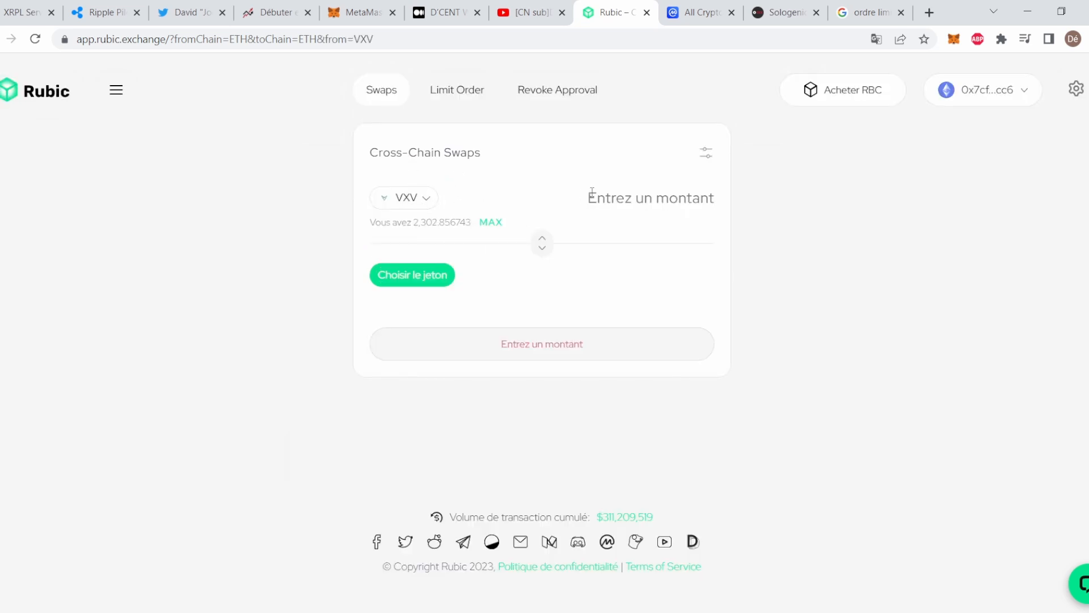
Choose USDC on the Fantom blockchain as the token to receive and set the swap amount to 1000 VXV
click(423, 267)
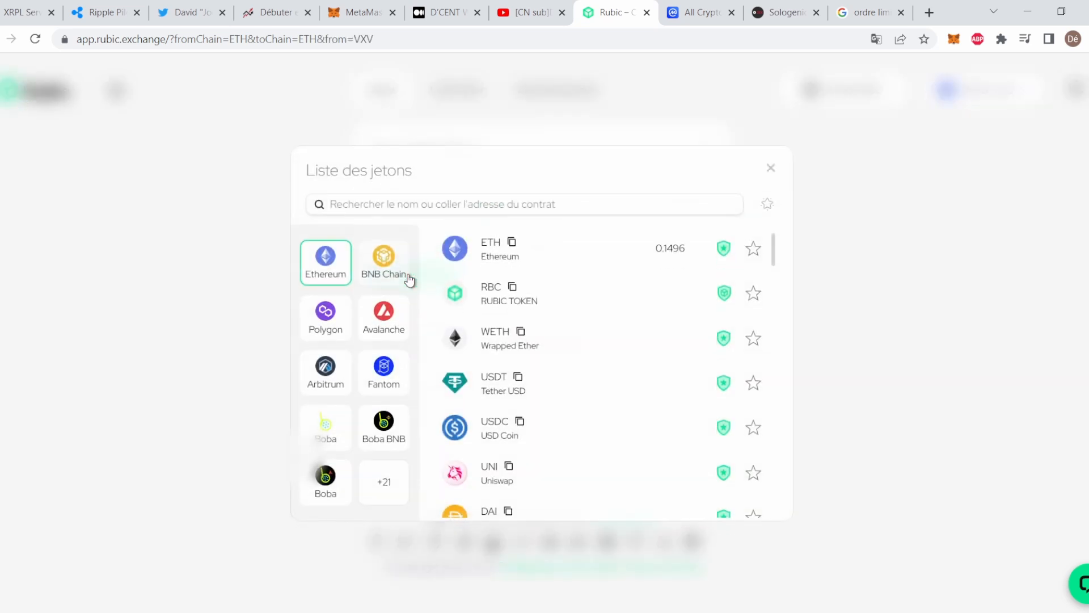
click(385, 486)
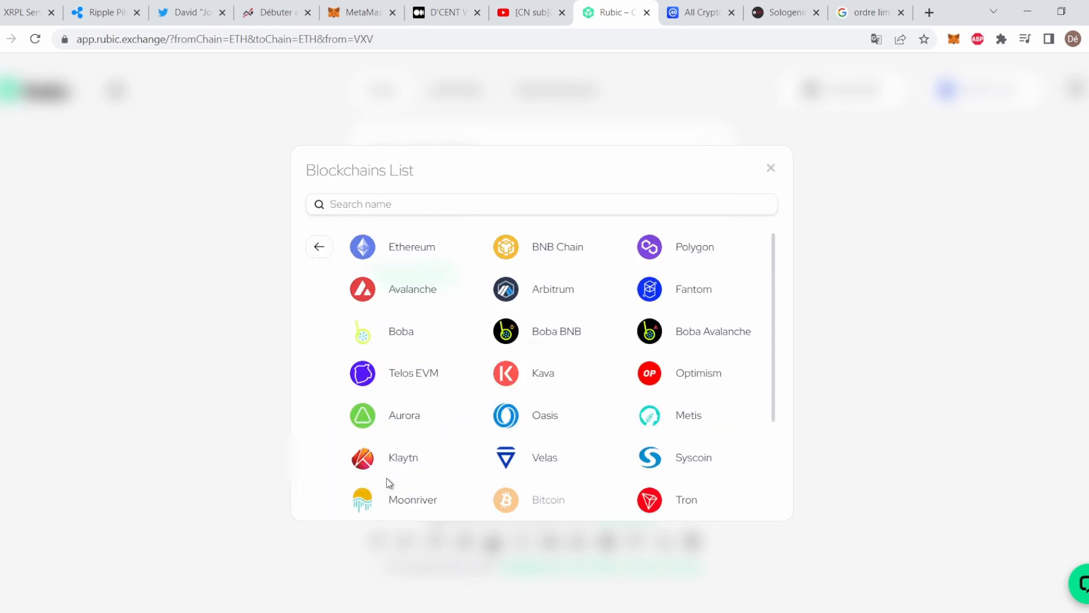
click(699, 289)
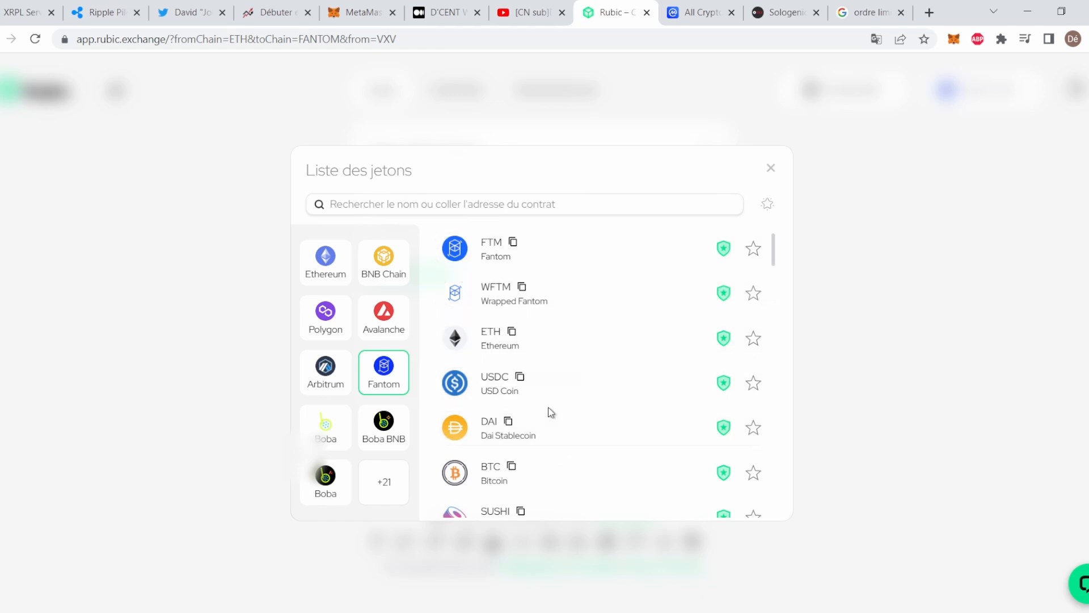
click(513, 388)
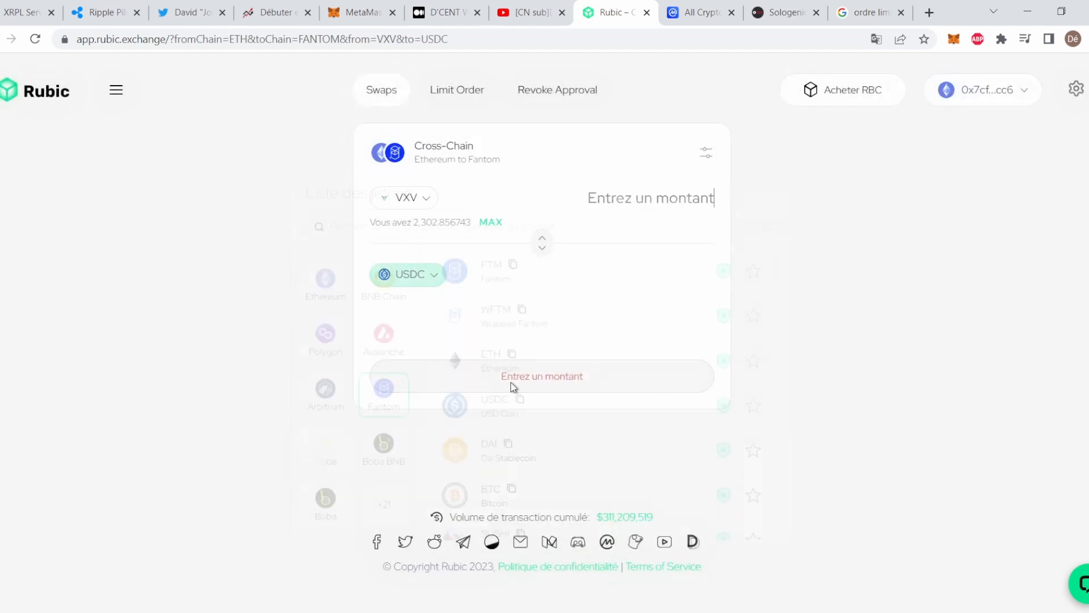
click(691, 198)
text(1000)
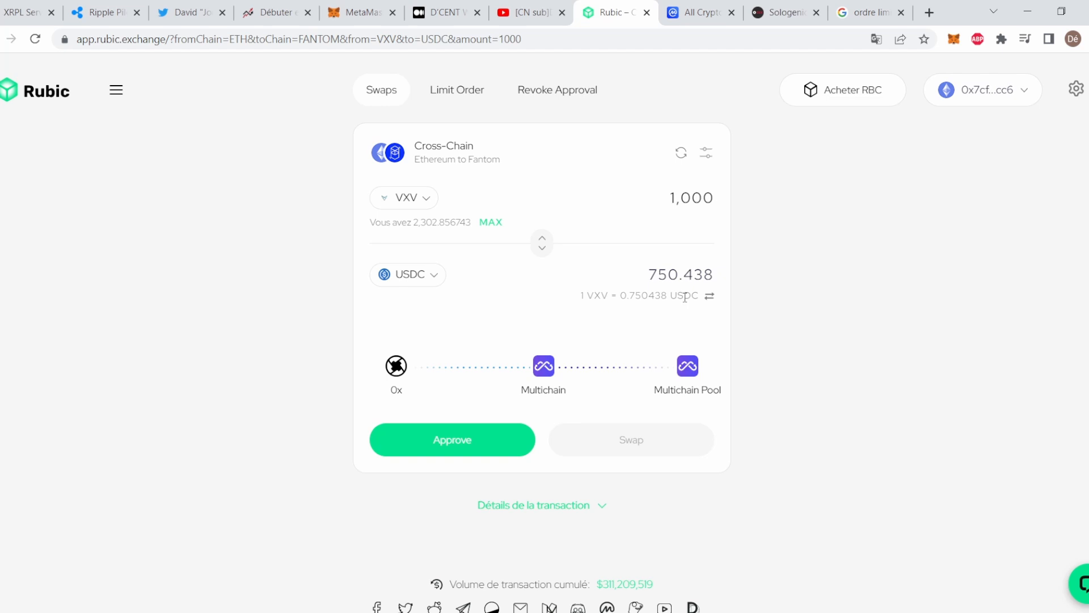
Review the available networks in MetaMask and return to the Rubic swap
click(359, 13)
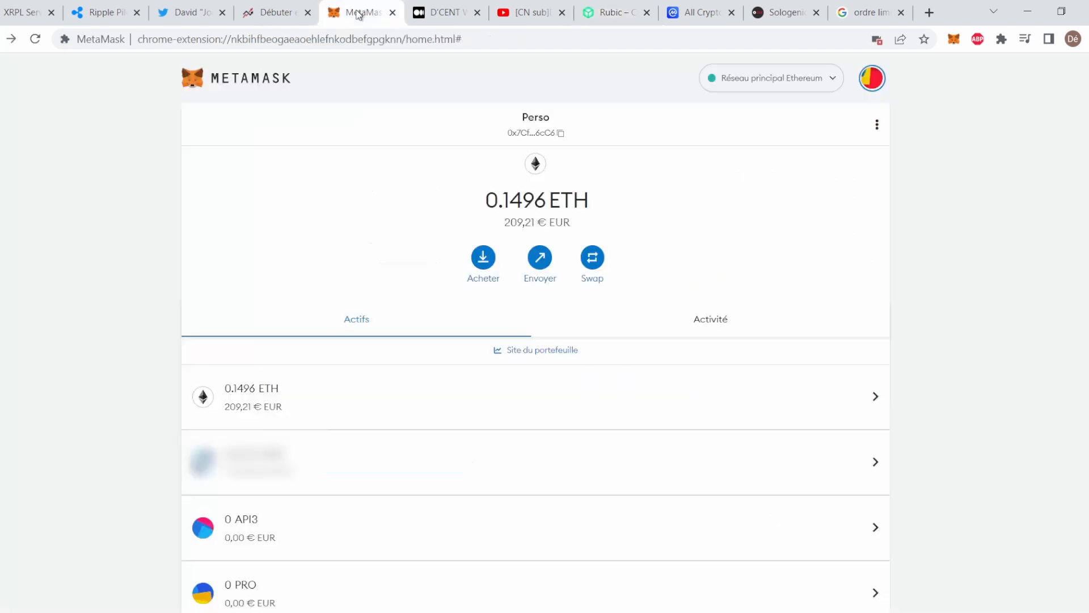
click(752, 84)
click(593, 8)
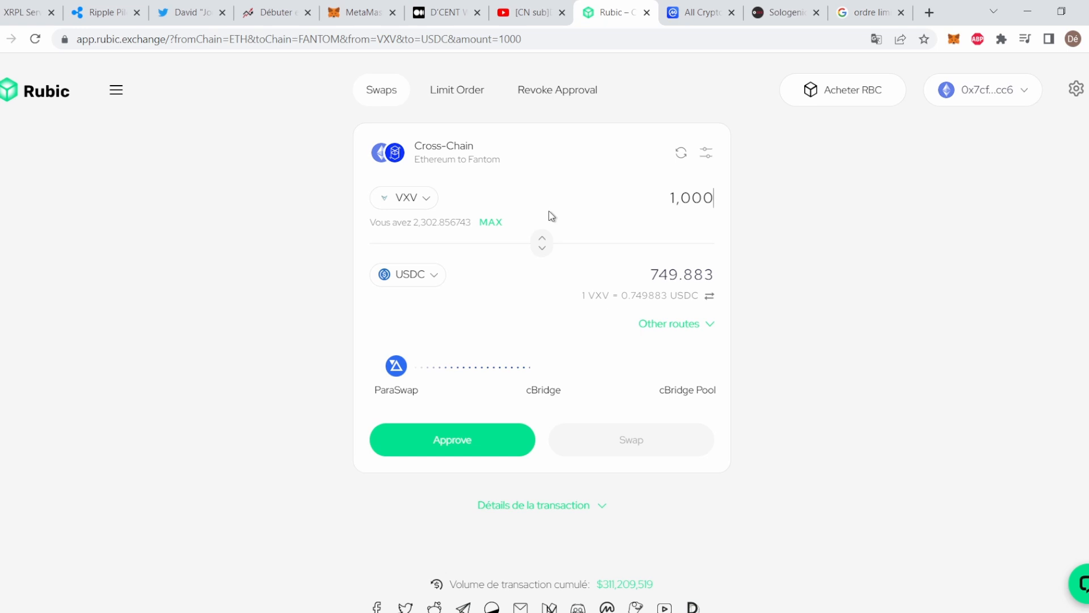
Switch from swaps to a limit order, set the VXV amount to sell to 1,150, and open the list of tokens to receive
click(453, 93)
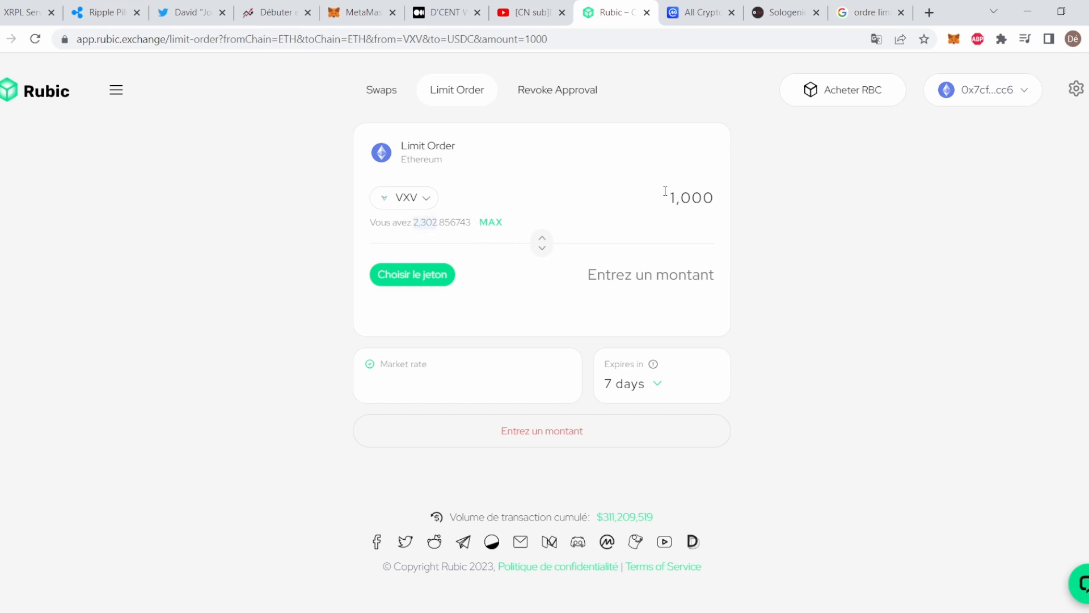
drag(673, 198, 743, 203)
text(1,150)
click(421, 277)
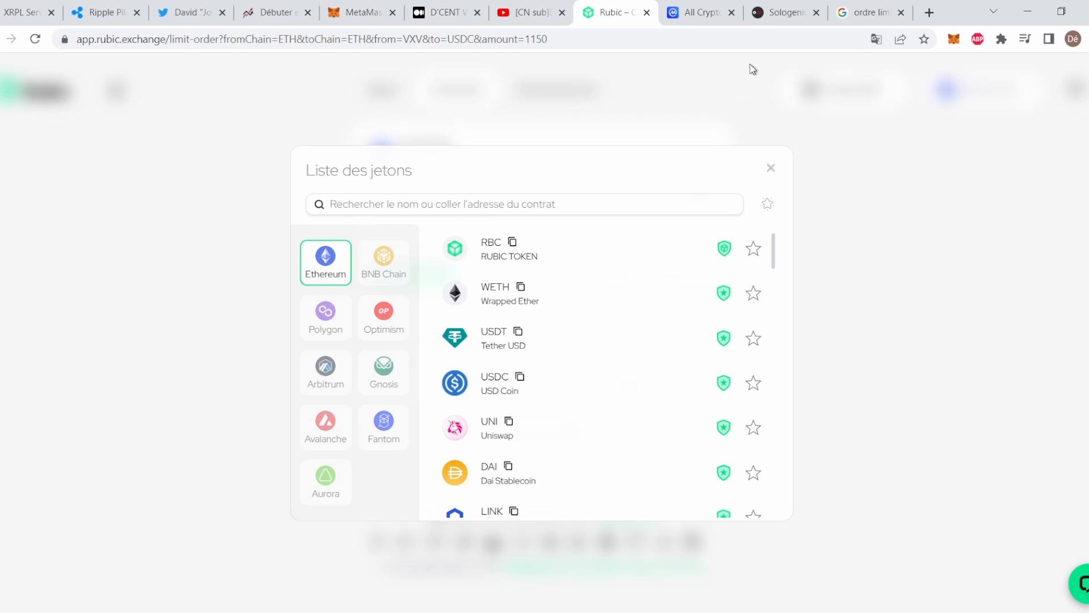
Switch to CoinMarketCap, search for vxv, and examine the Vectorspace AI markets, including the Uniswap (V3) VXV/WETH volume share
click(701, 13)
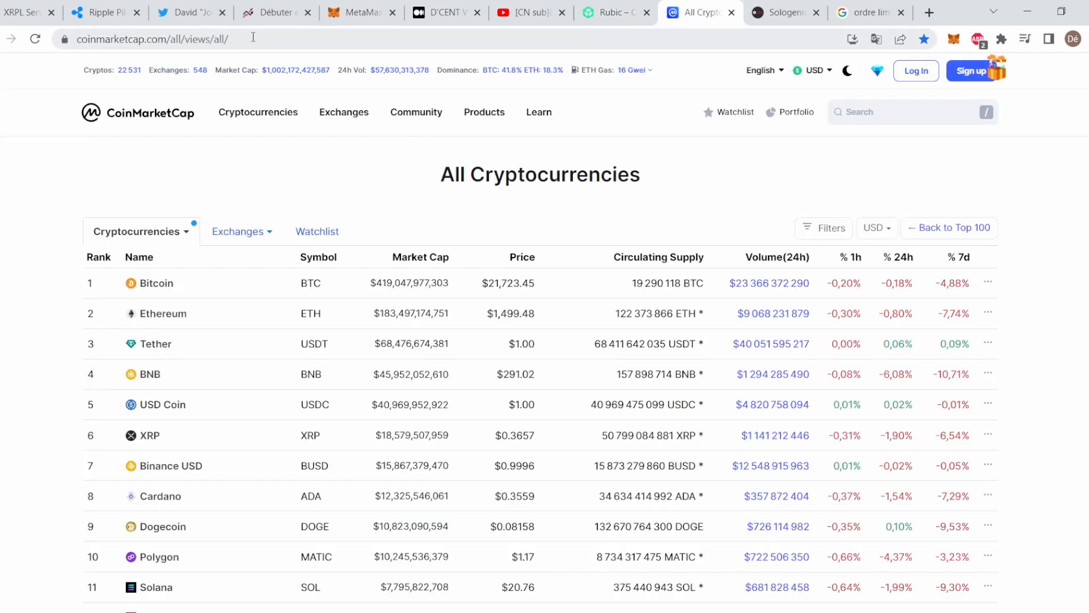
click(870, 111)
text(vxv)
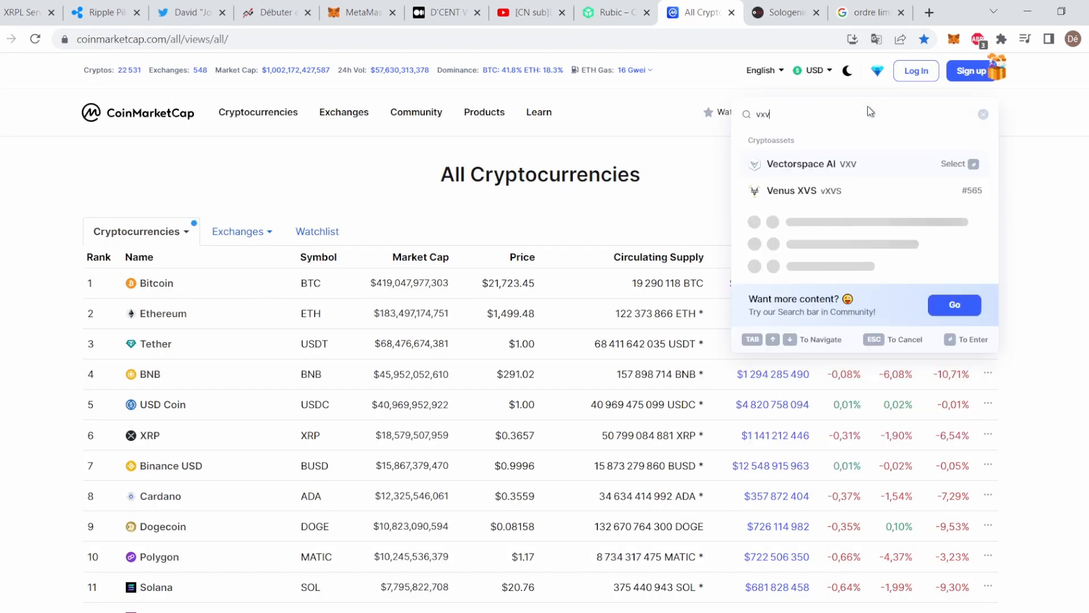
click(823, 164)
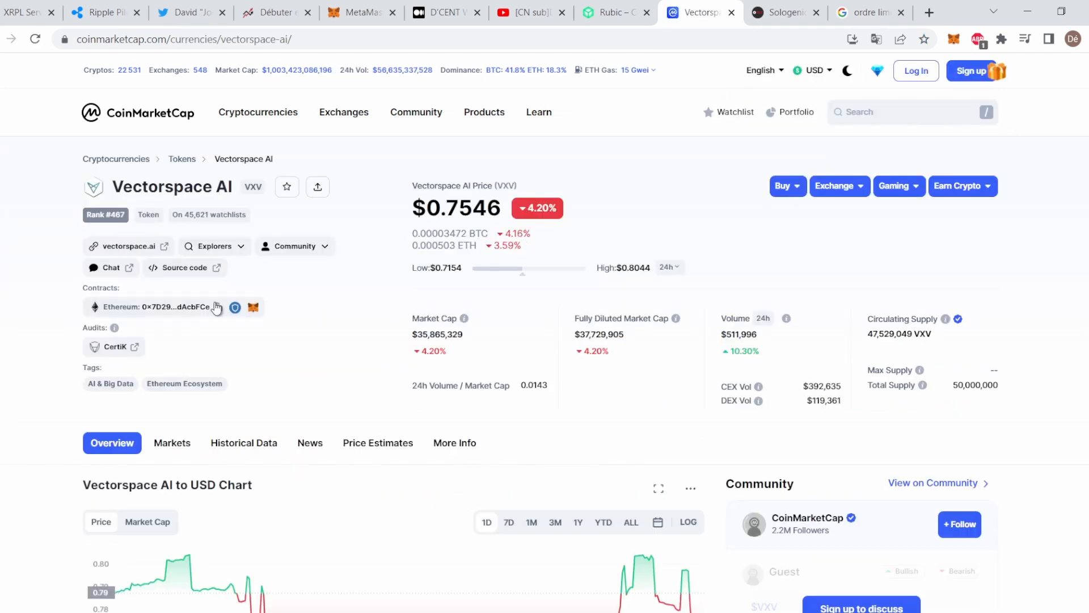
scroll(7, 311, down, 10)
scroll(7, 309, down, 15)
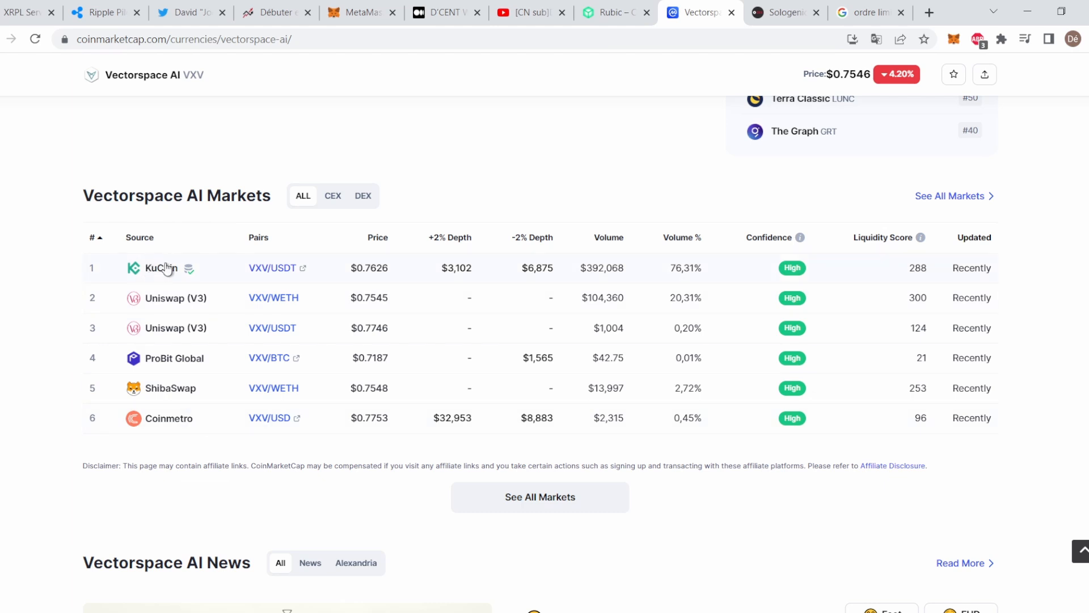
mouse_move(189, 270)
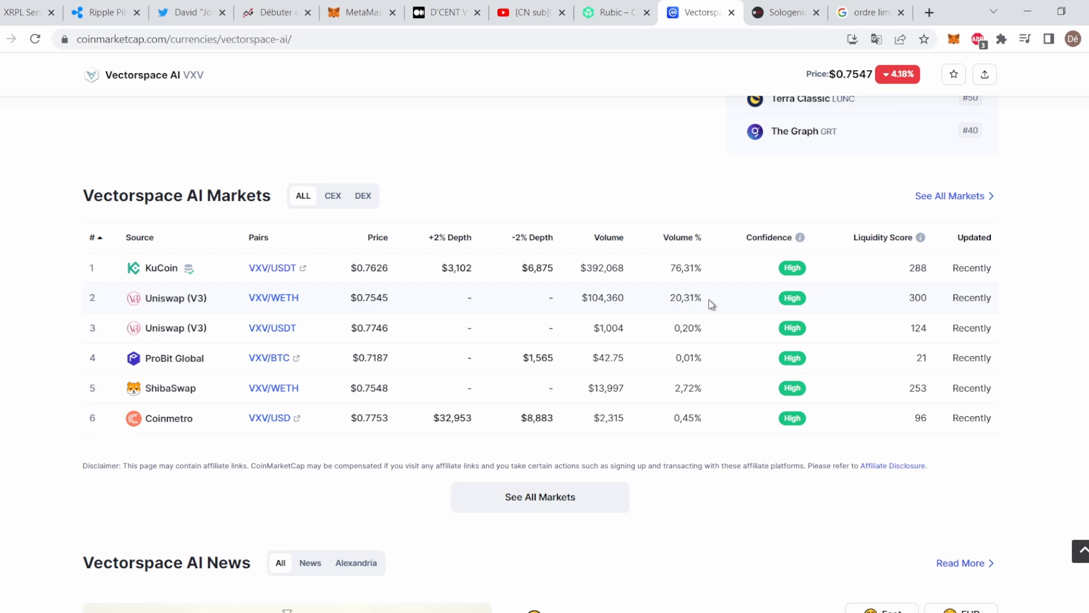
drag(669, 297, 703, 297)
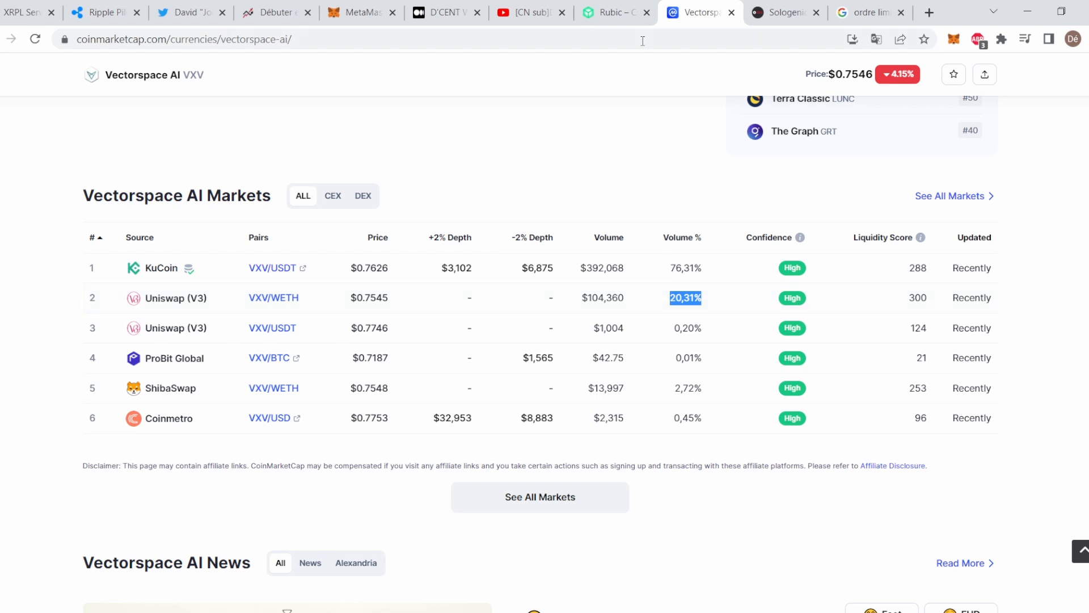
Return to Rubic, choose USDC on Ethereum as the limit order's token to receive, and set its amount to 1,725
click(624, 17)
click(497, 203)
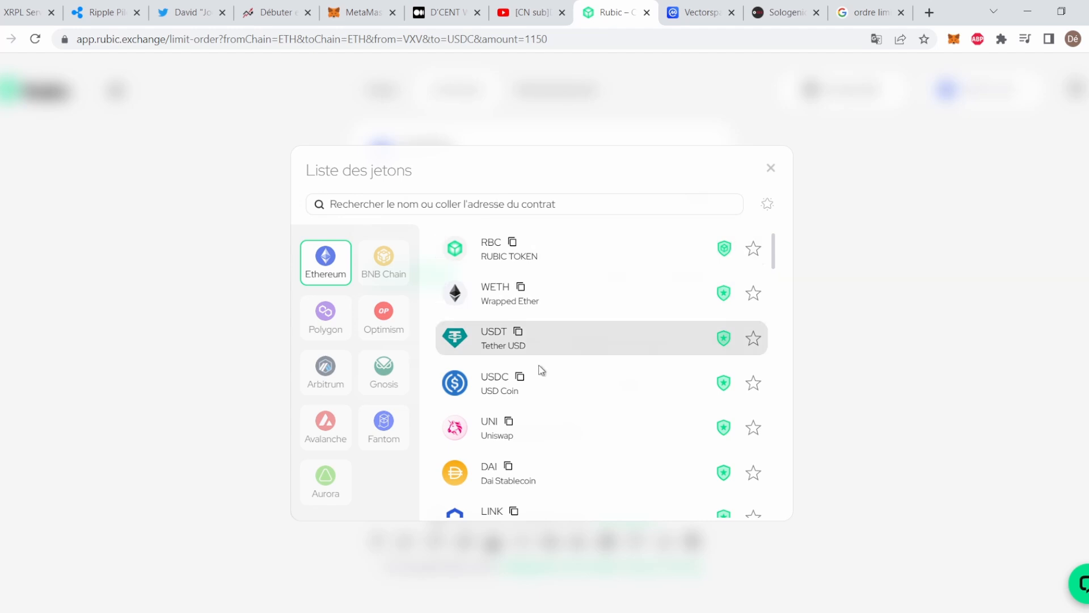
click(496, 387)
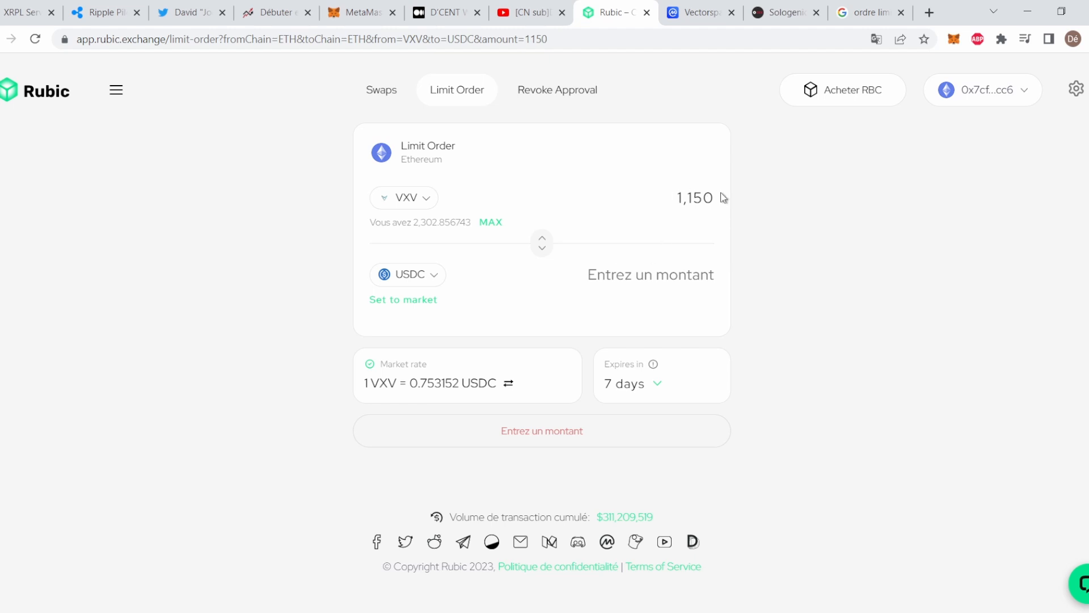
click(664, 271)
text(1725)
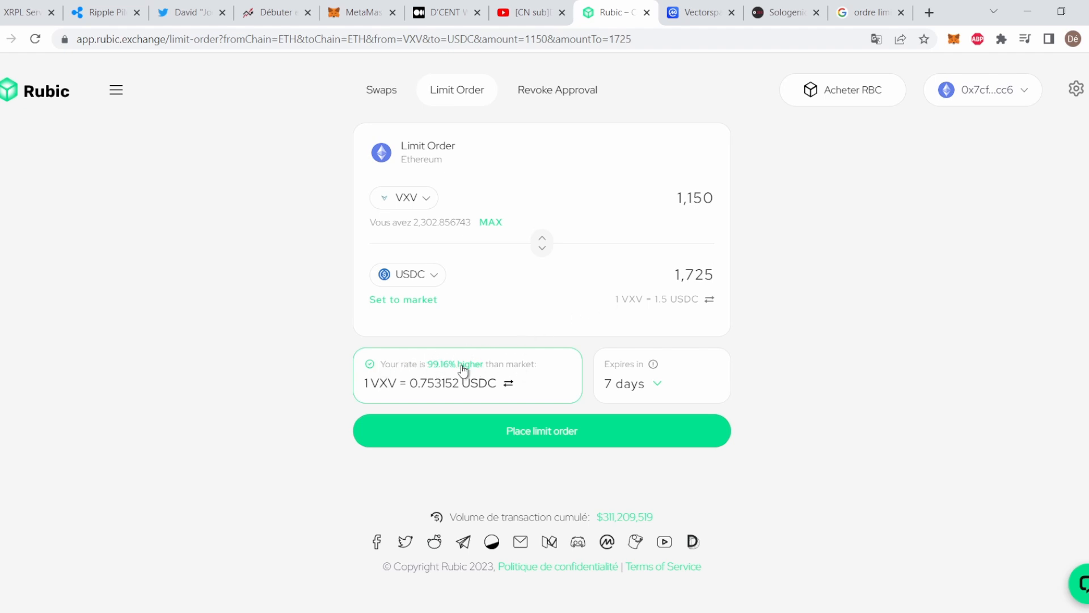
click(675, 196)
drag(675, 197, 720, 203)
drag(671, 276, 721, 279)
Set the limit order's expiry to a custom period of 720 hours, place the order, and dismiss the confirmation
click(642, 386)
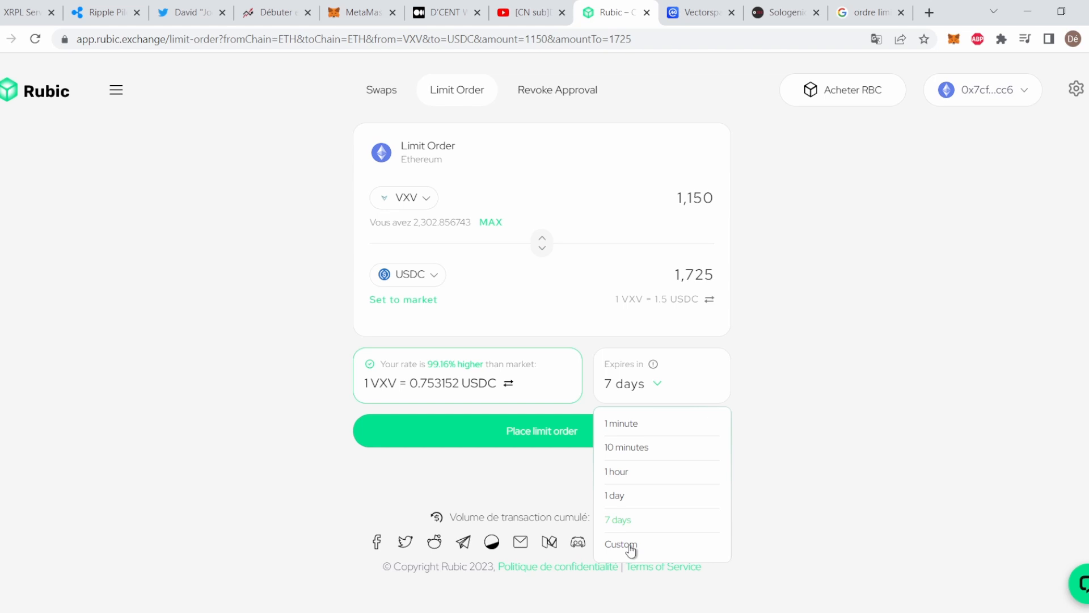
click(626, 522)
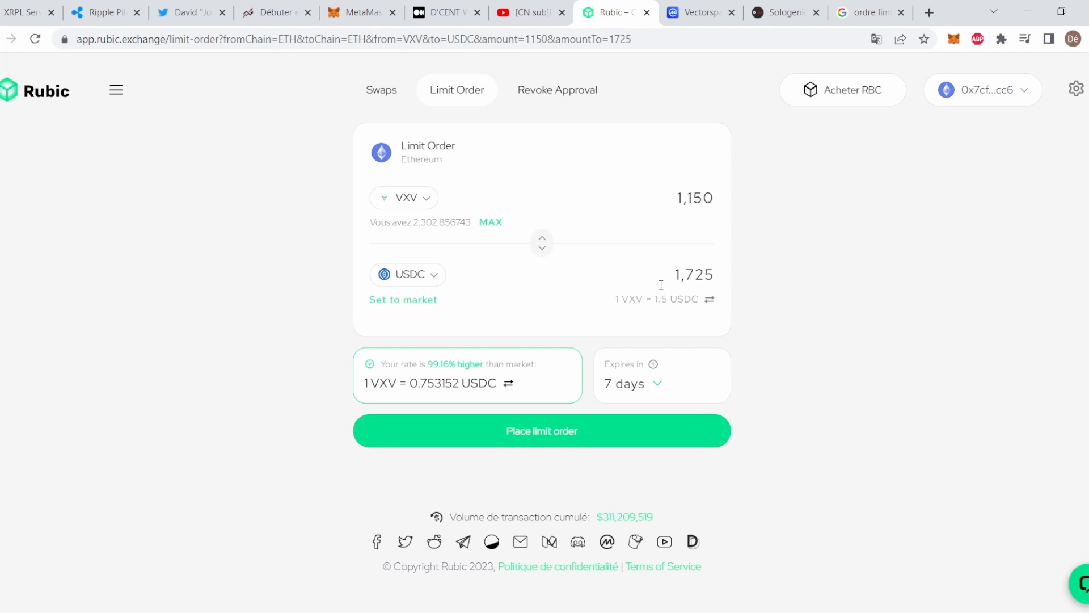
click(637, 384)
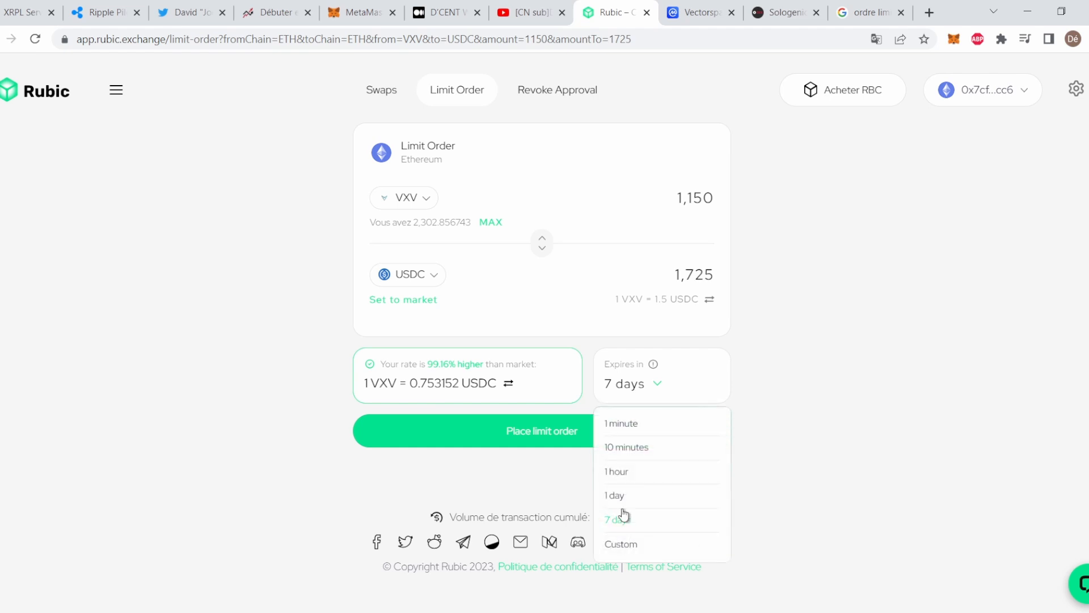
click(615, 547)
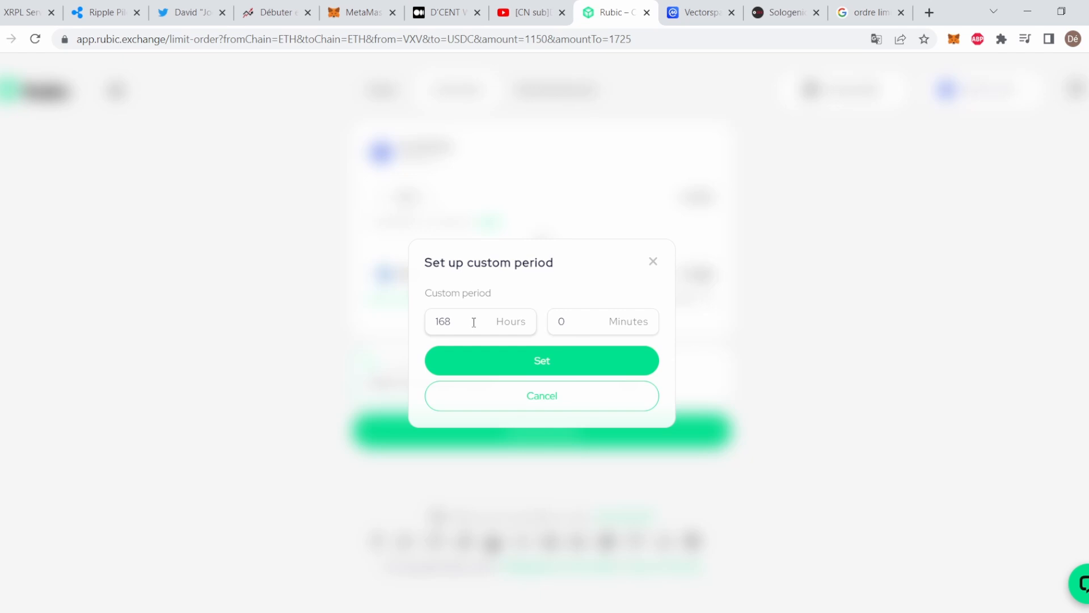
drag(474, 322, 420, 325)
text(720)
click(460, 358)
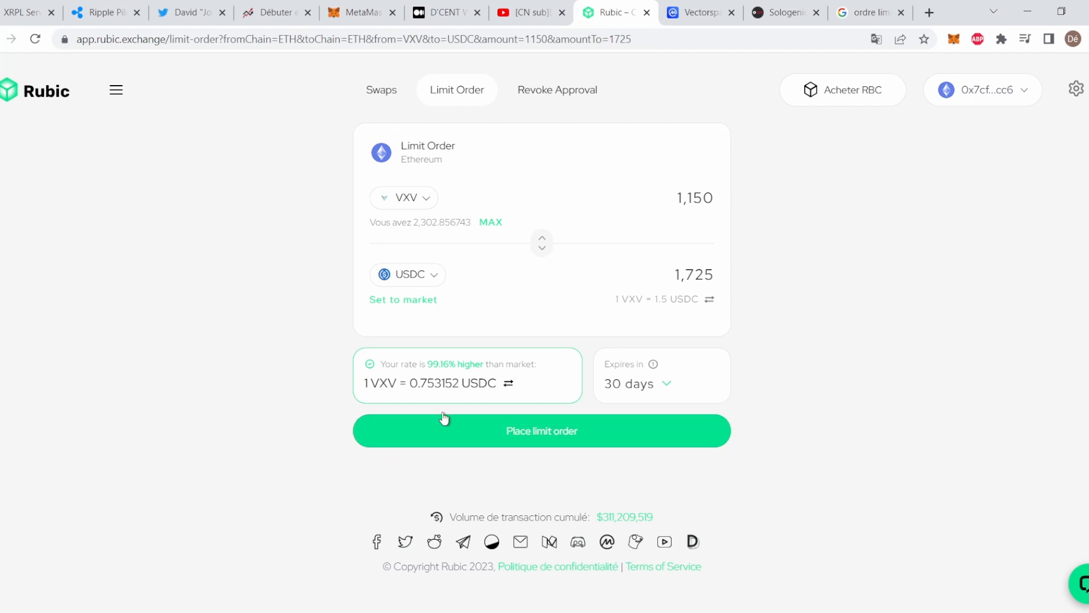
click(541, 433)
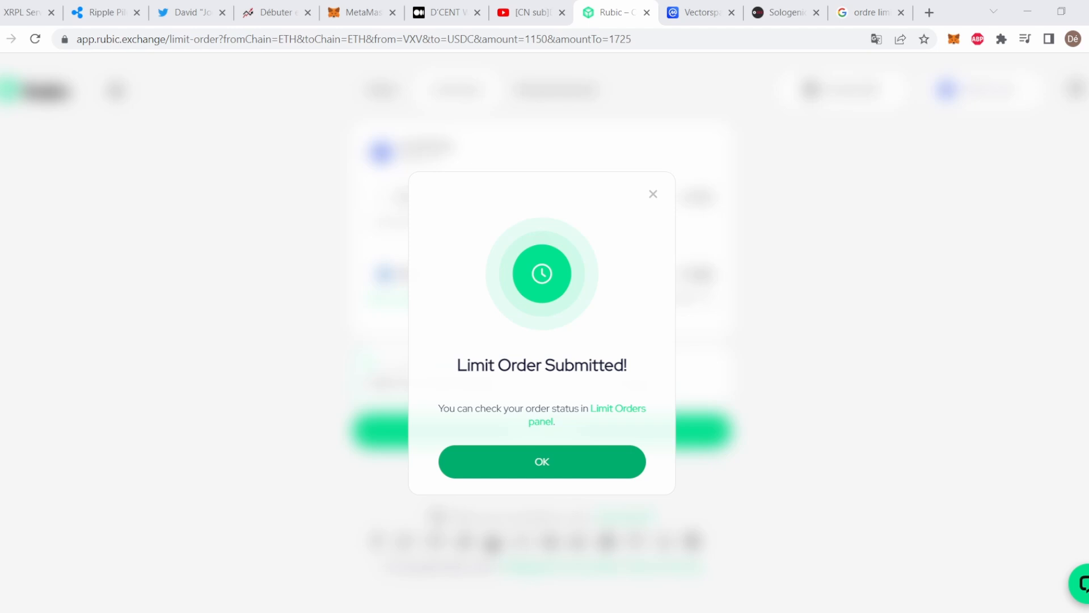
click(540, 465)
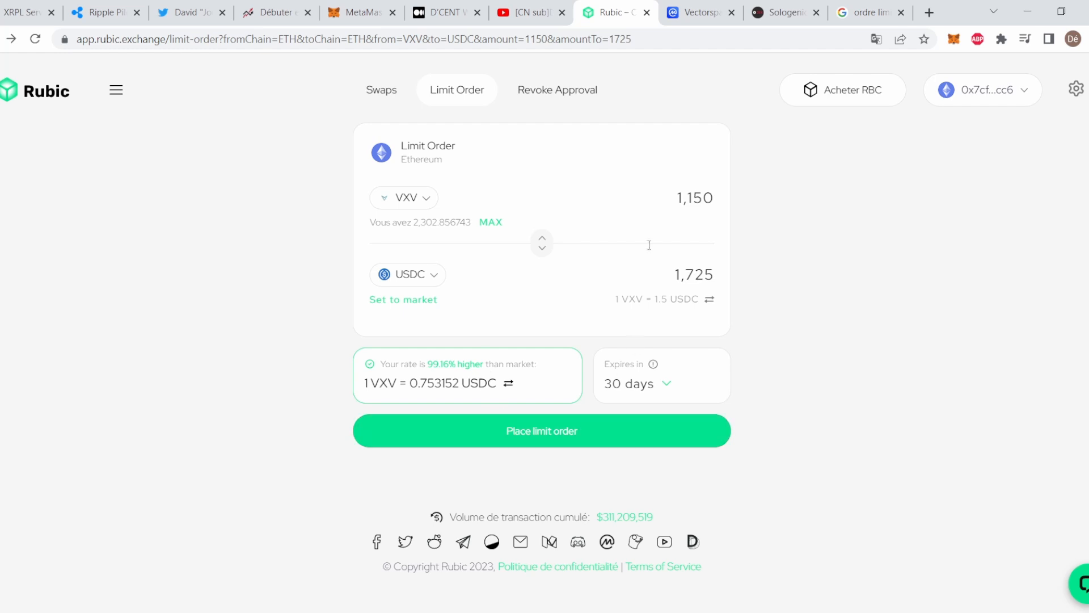
Switch to MetaMask and check the VXV balance in the account's asset list
click(363, 12)
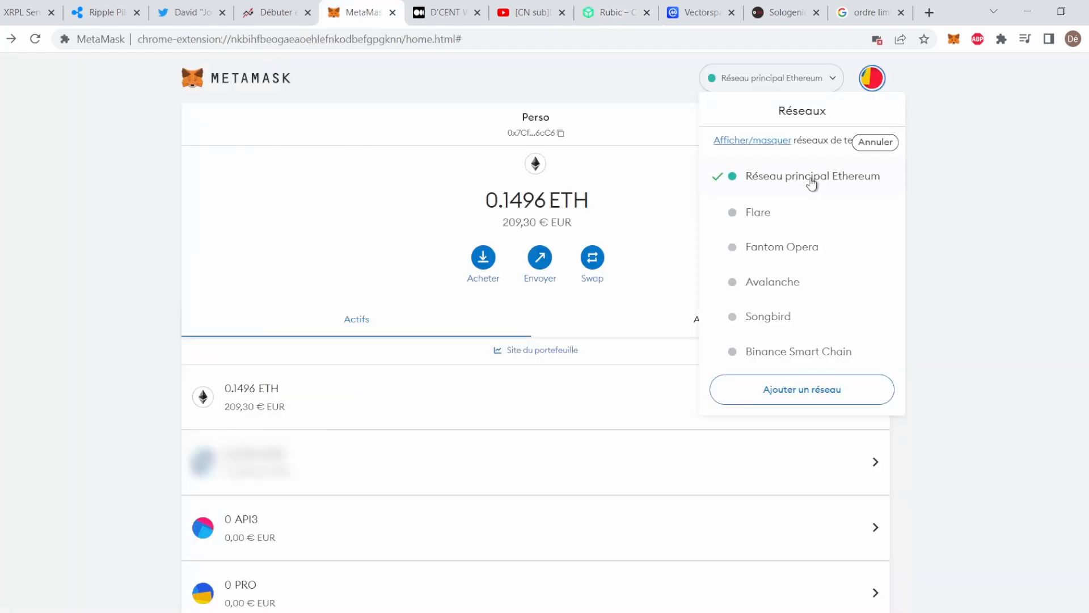
click(917, 231)
scroll(168, 341, down, 5)
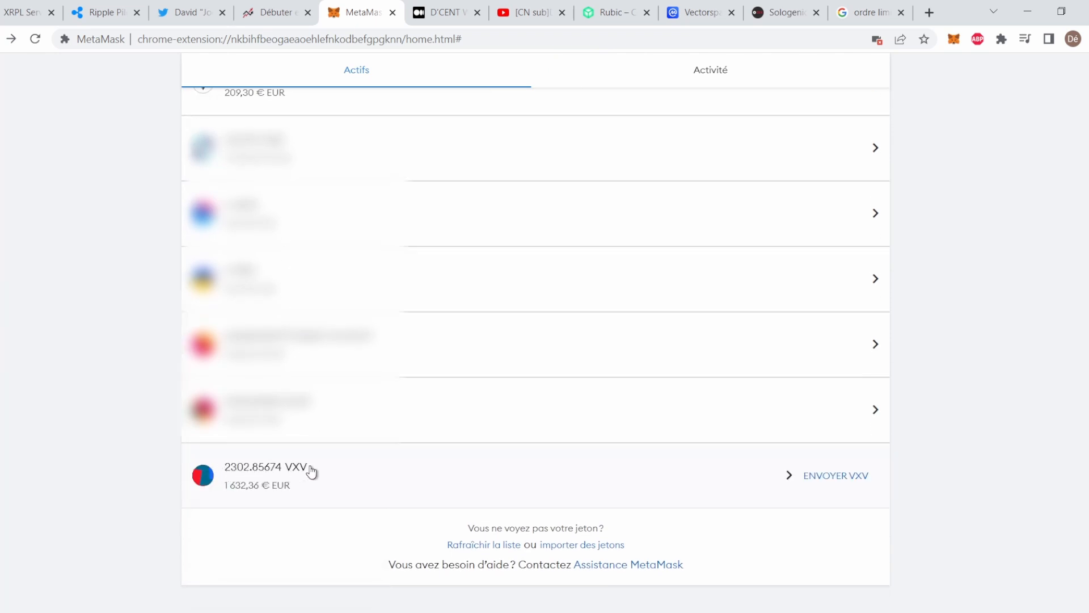
Return to Rubic, review the wallet's list of limit orders with their expiry and fill status, and reopen the limit order form
click(605, 12)
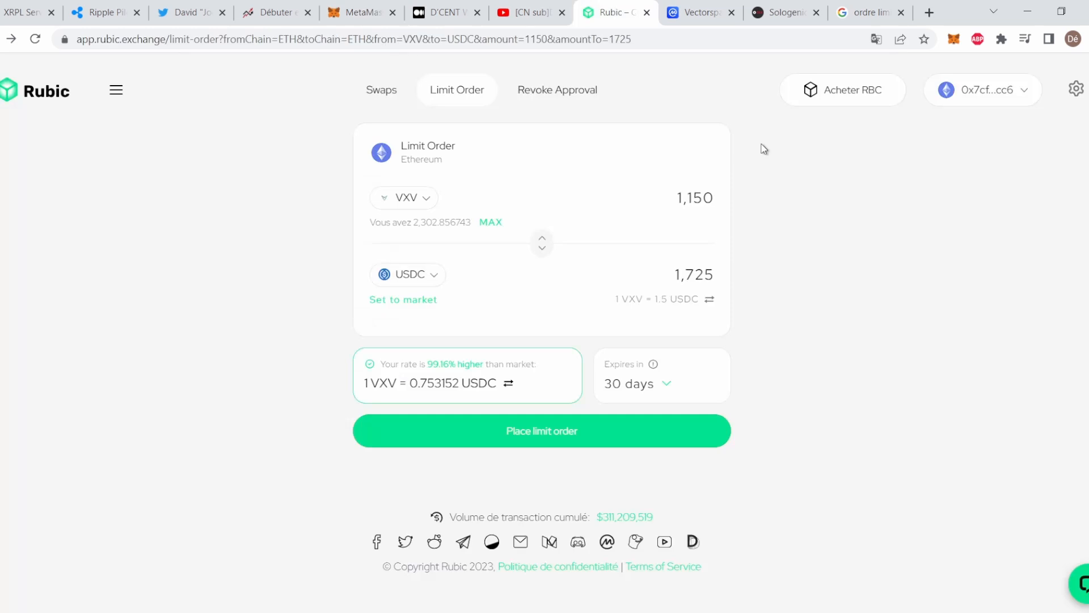
click(968, 91)
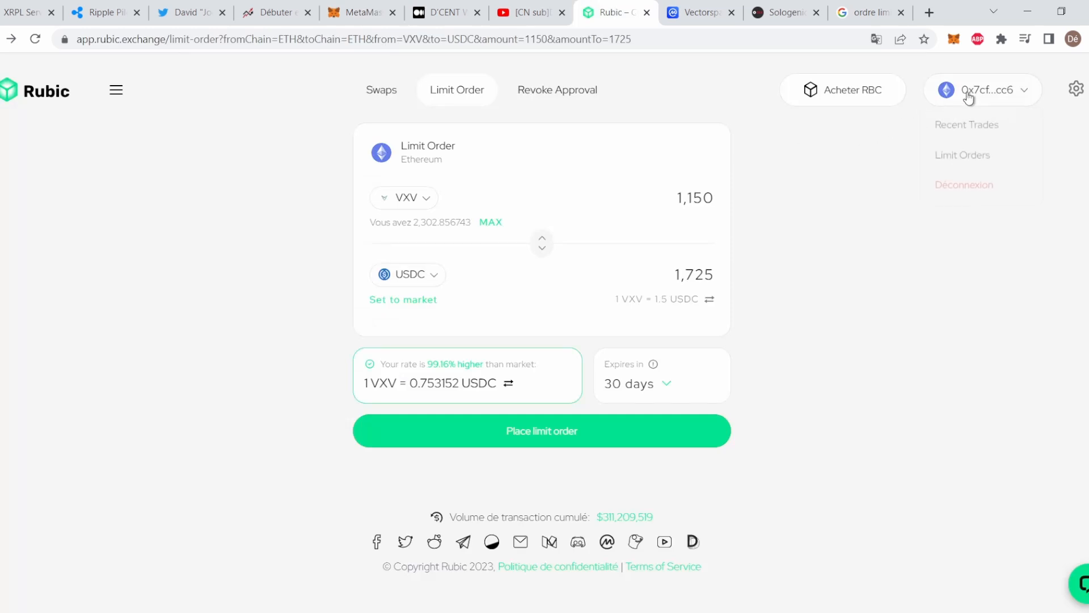
click(961, 161)
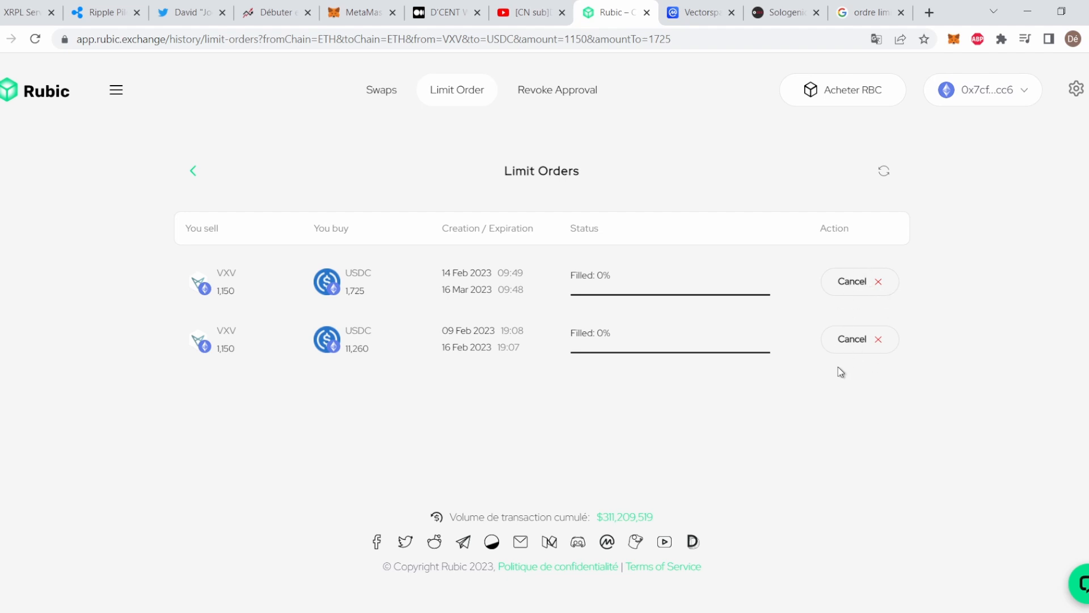
click(457, 91)
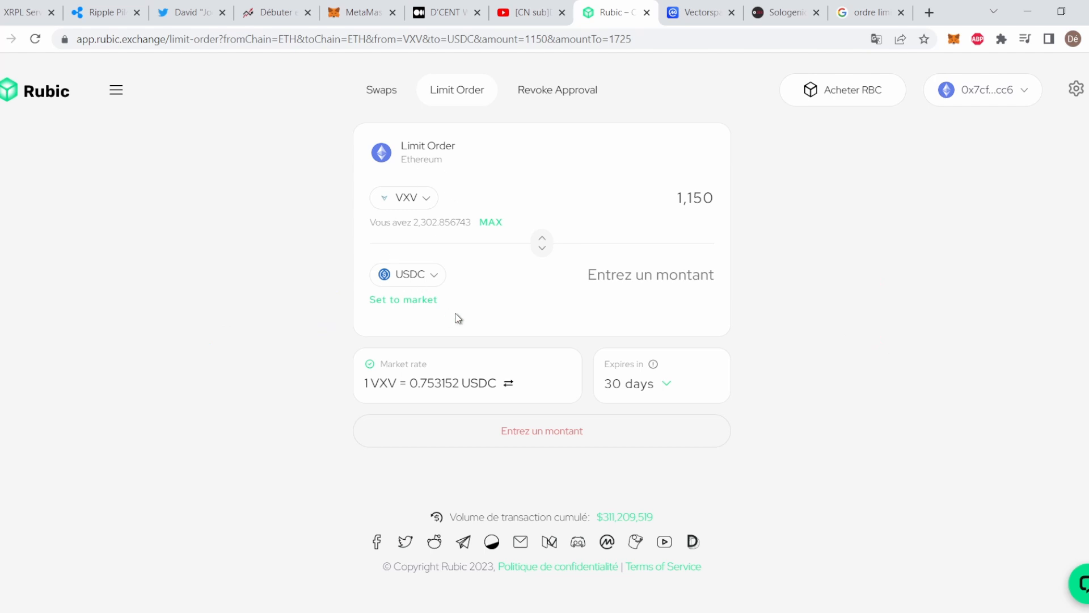
Examine the limit-order chart in the e-devenirtrader.com article, and choose RBC as the token to receive in Rubic's limit order
click(273, 11)
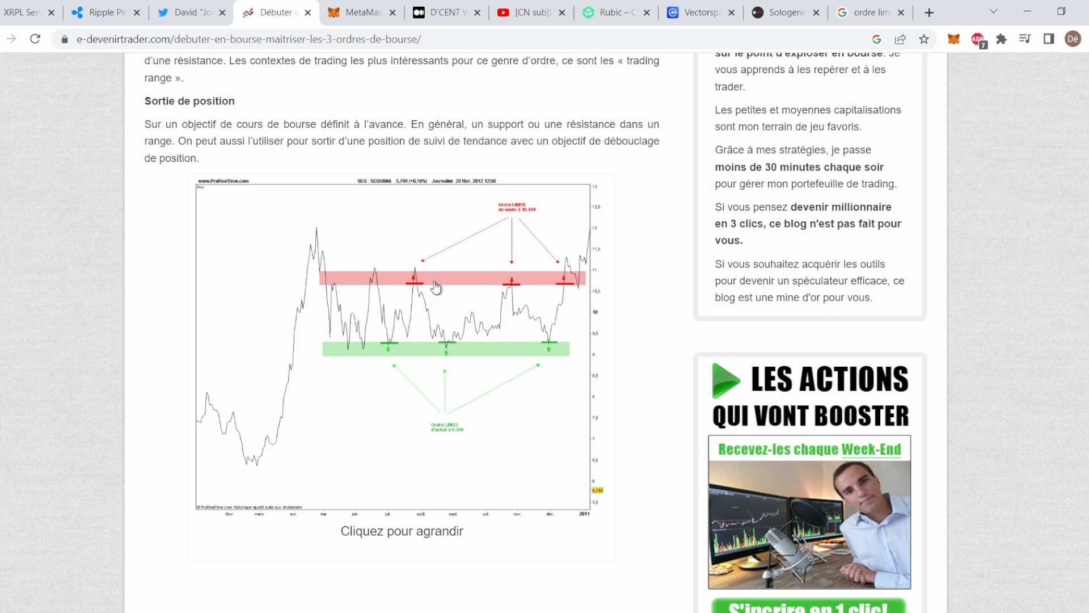
click(611, 14)
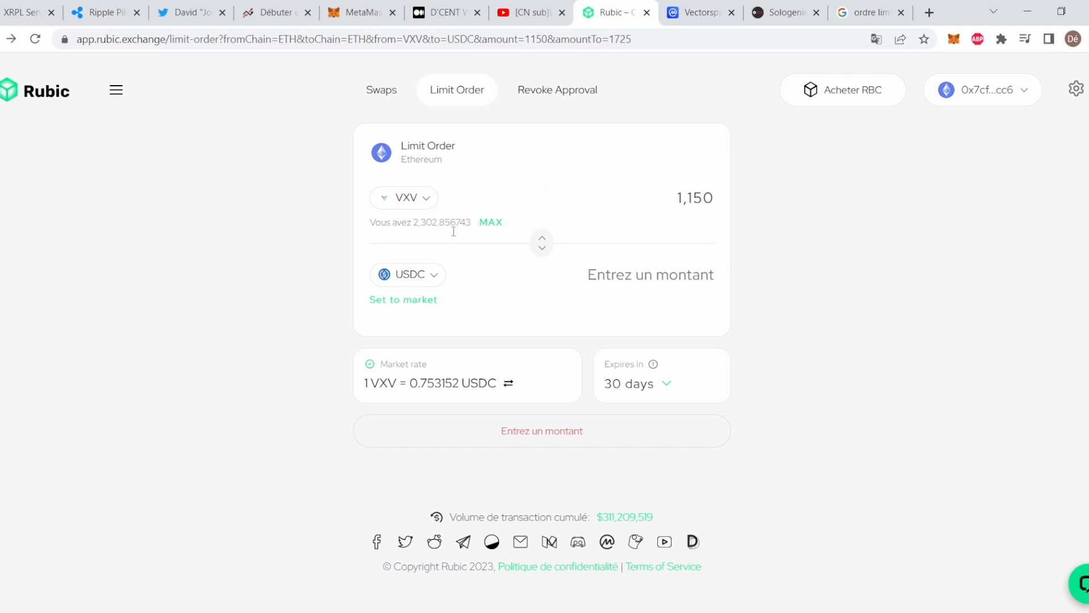
click(419, 277)
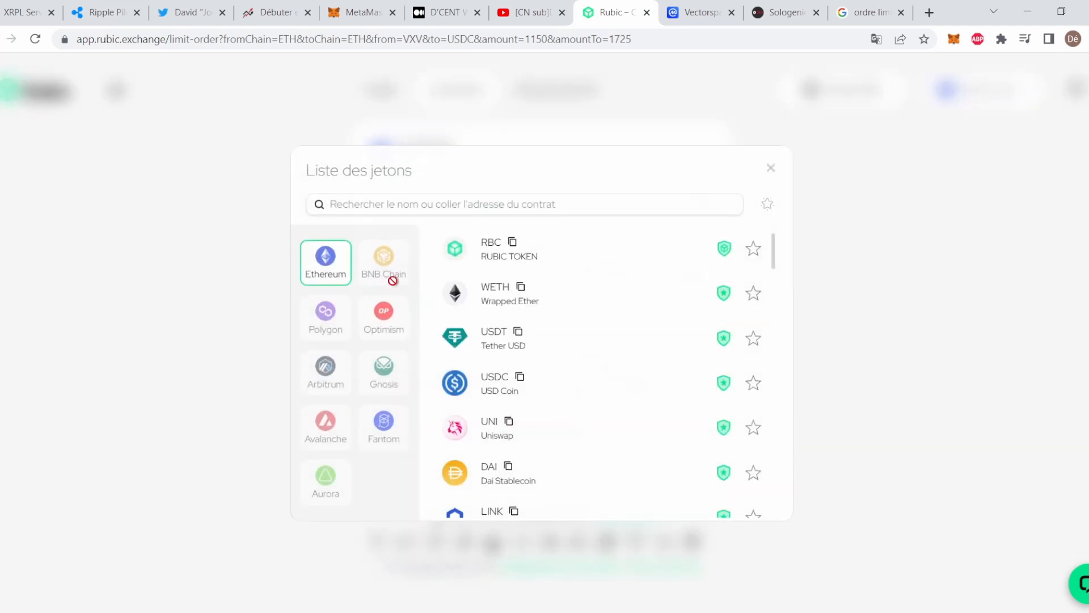
click(507, 253)
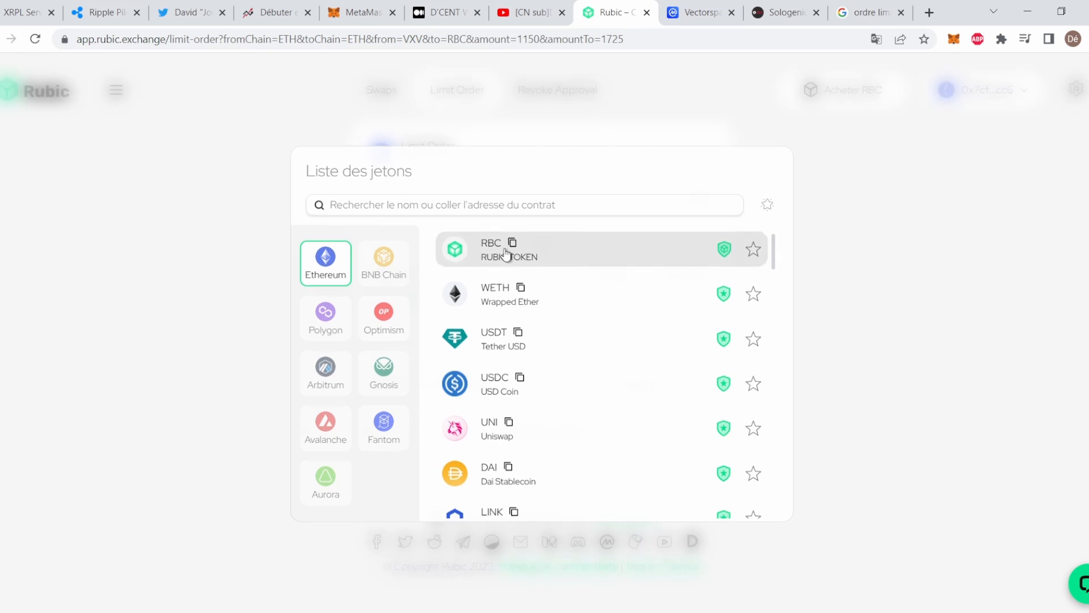
Change the limit order's tokens to sell USDC and receive VXV
click(413, 200)
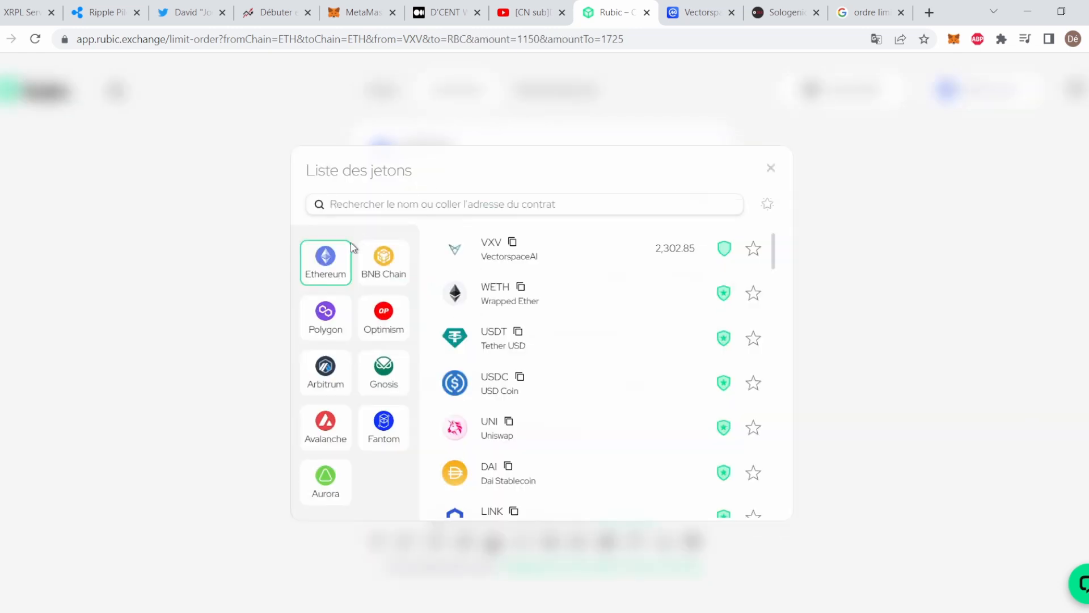
click(496, 390)
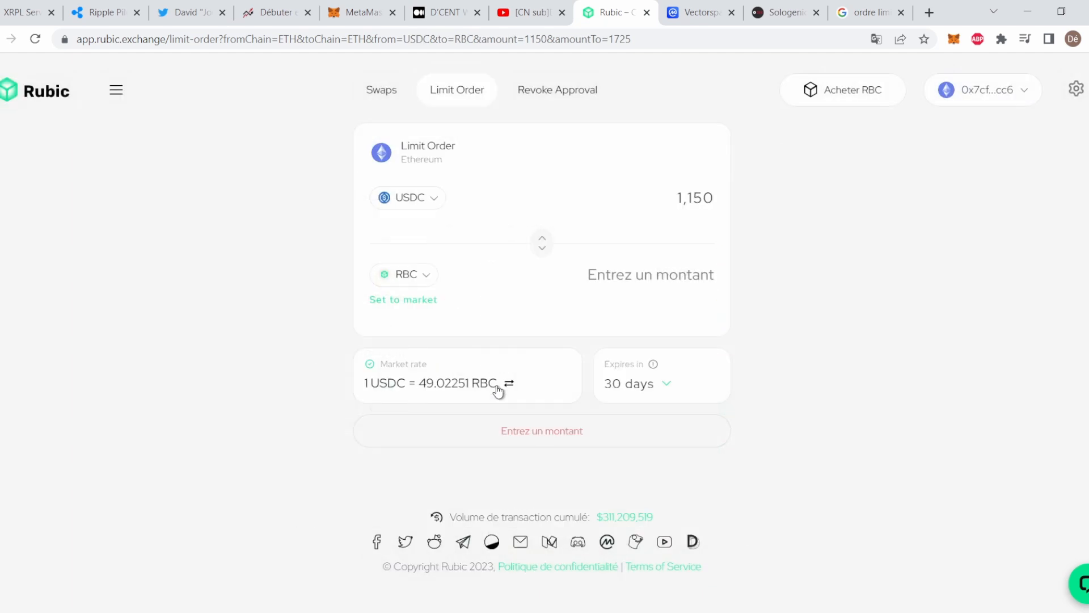
drag(670, 195, 756, 208)
click(275, 11)
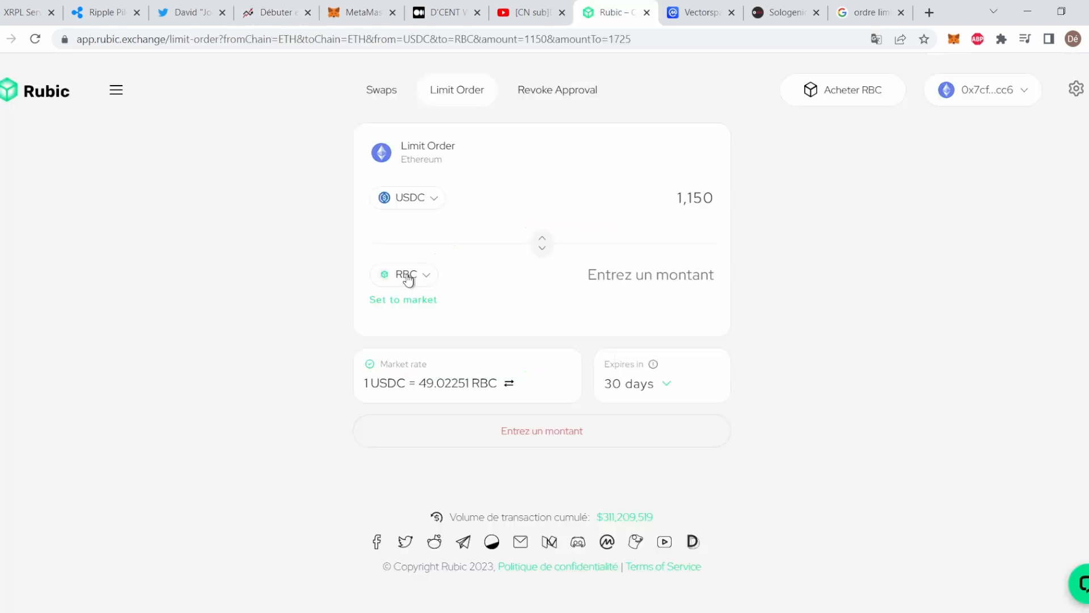
click(407, 278)
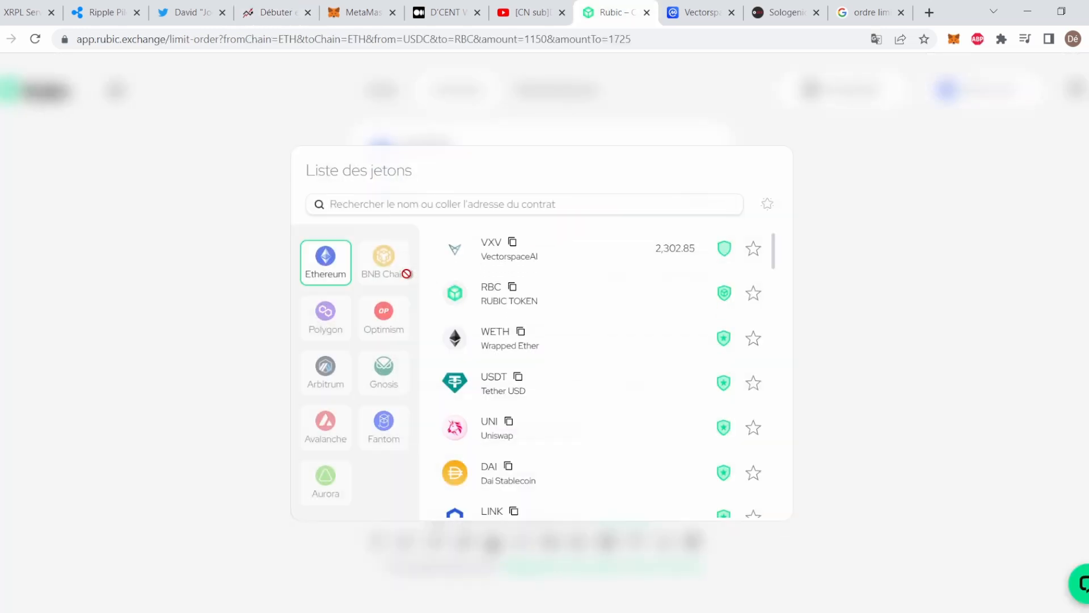
click(506, 241)
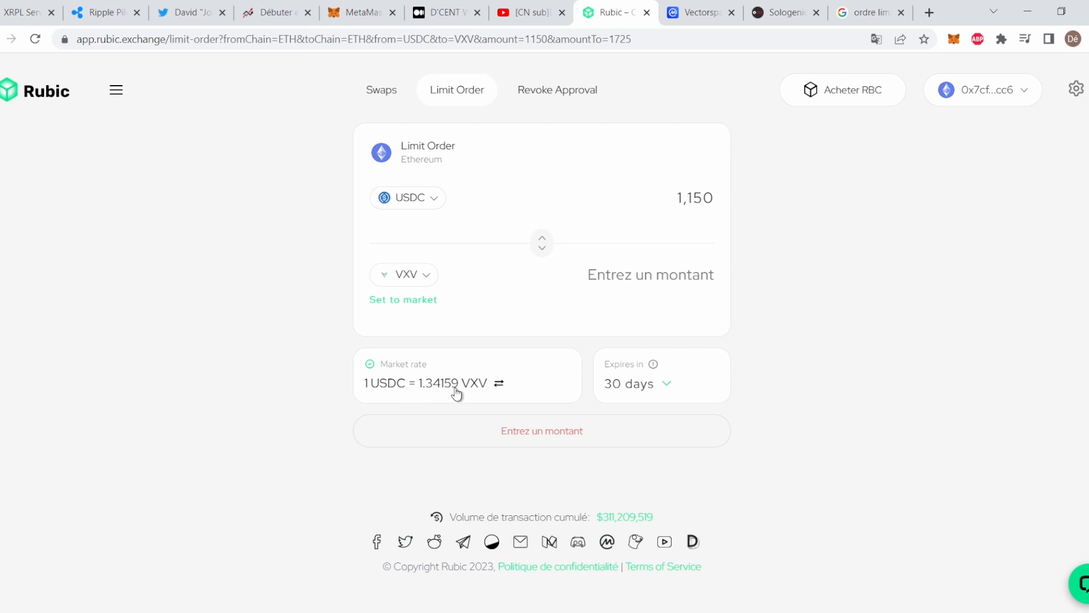
Set the limit order's amounts to 1,000 USDC and 2,680 VXV, and review the limit-order chart in the e-devenirtrader.com article
drag(674, 198, 794, 209)
key(BackSpace)
text(1000)
text(2680)
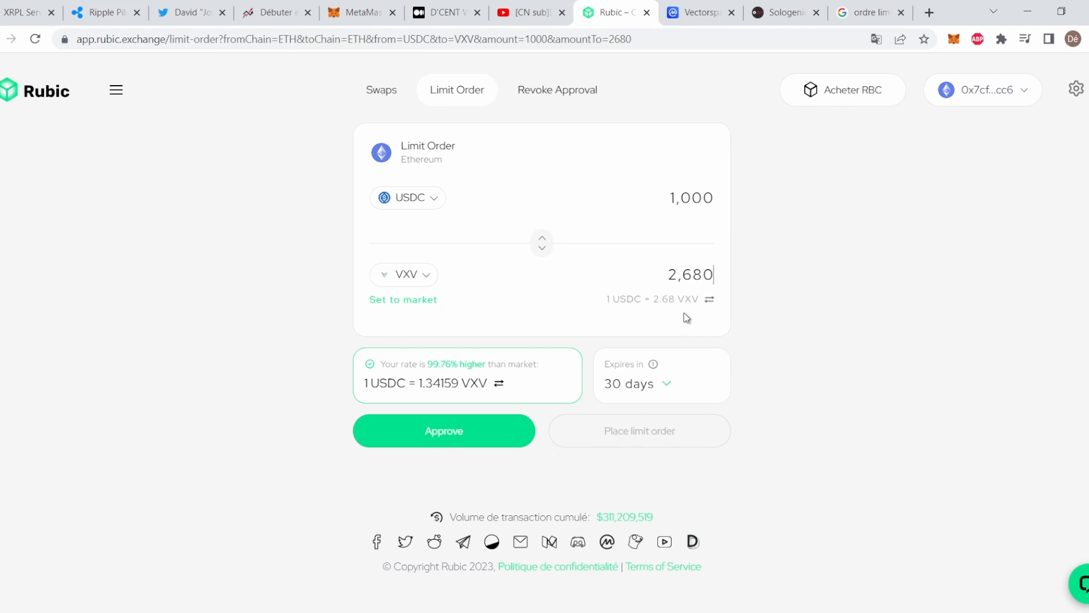
click(277, 14)
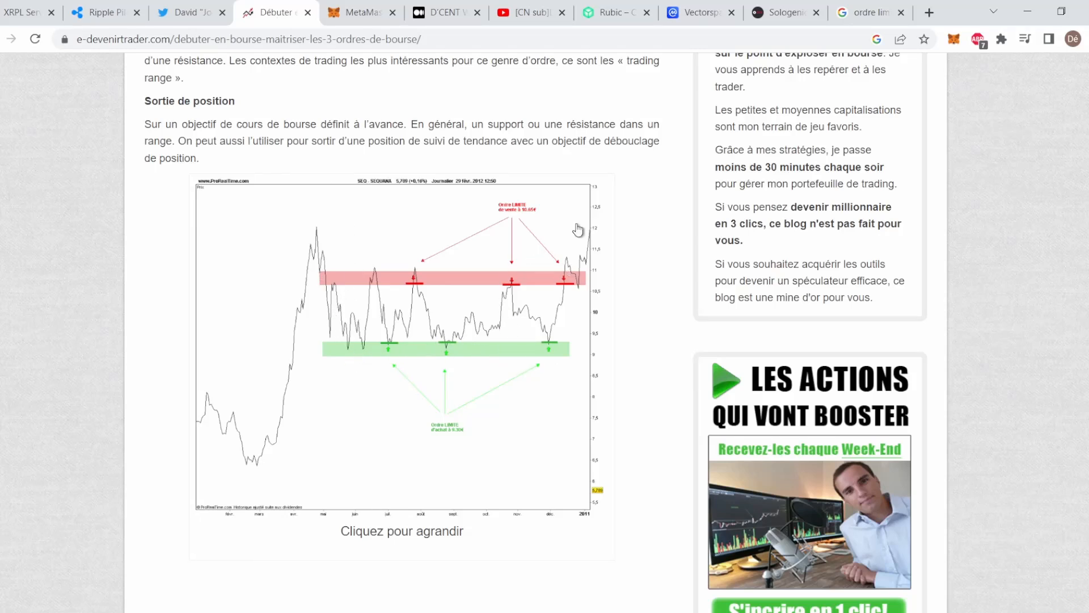
Return to Rubic, cancel the order selling 1,150 VXV for 1,725 USDC in the limit orders list, and reopen the limit order form
click(621, 8)
click(972, 97)
click(962, 161)
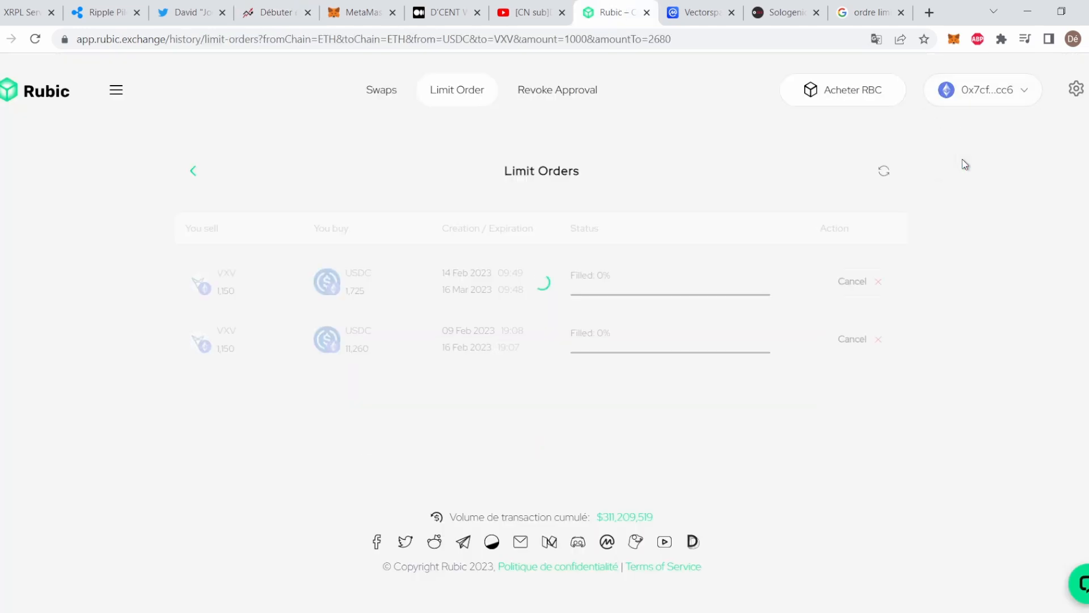
click(857, 282)
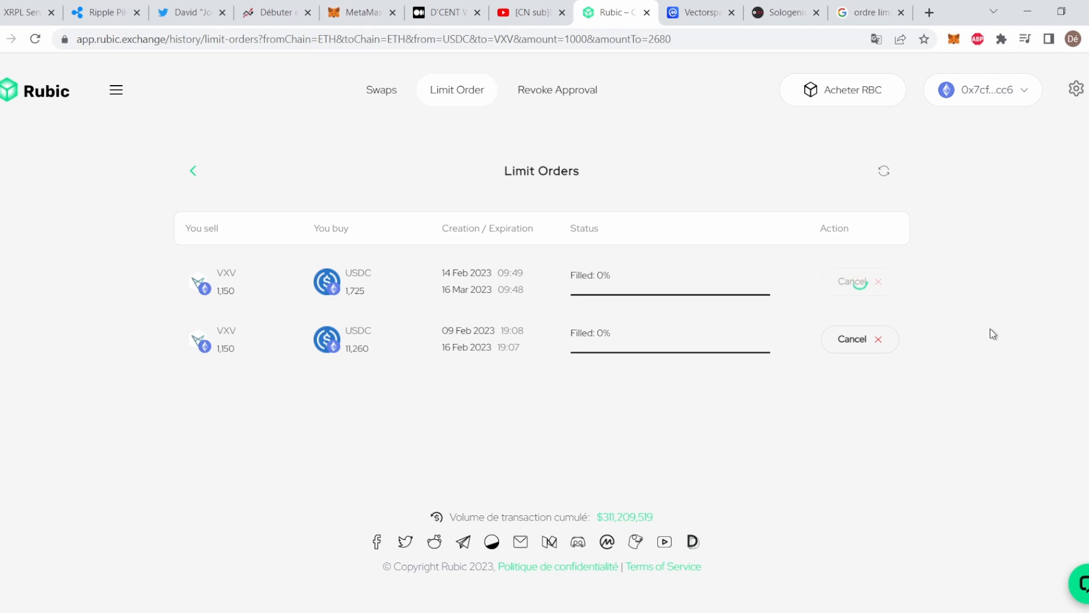
click(461, 90)
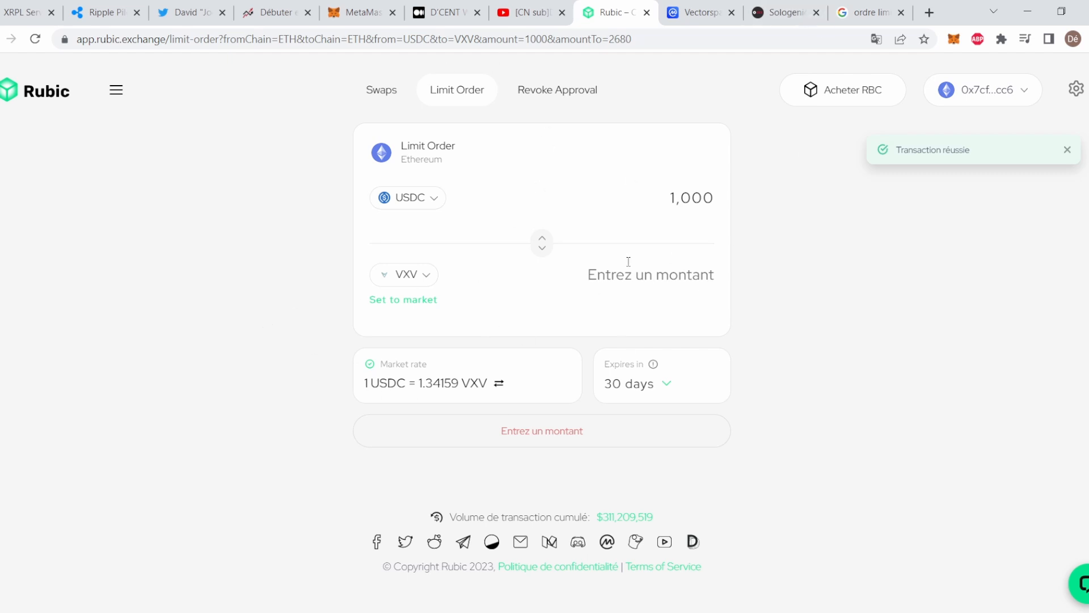
Switch to the Sologenic DEX and set the SOLO/XRP trade to a limit sell order
click(787, 13)
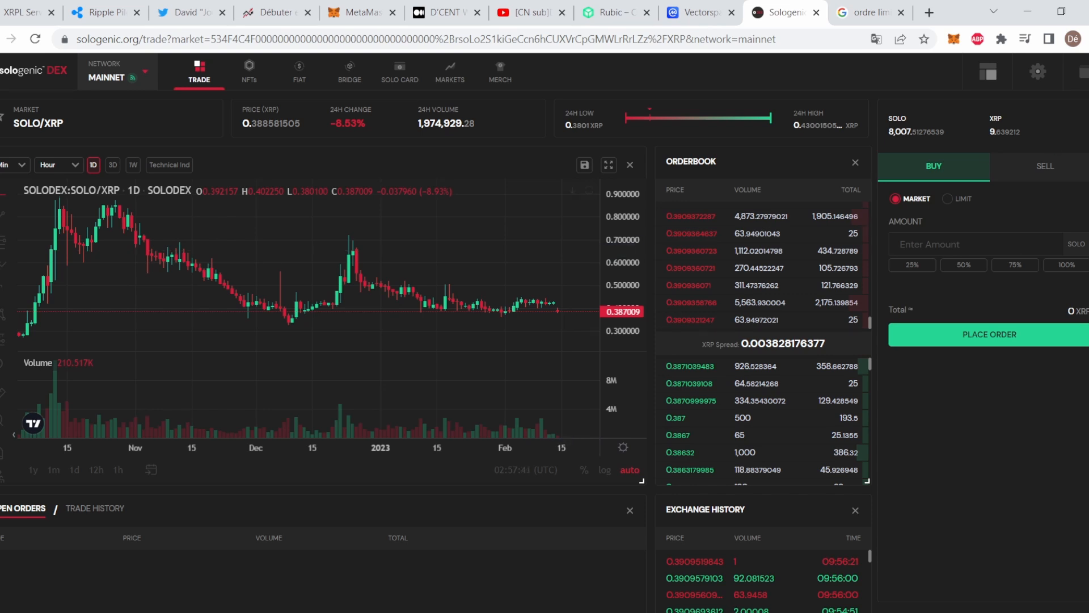
click(1043, 164)
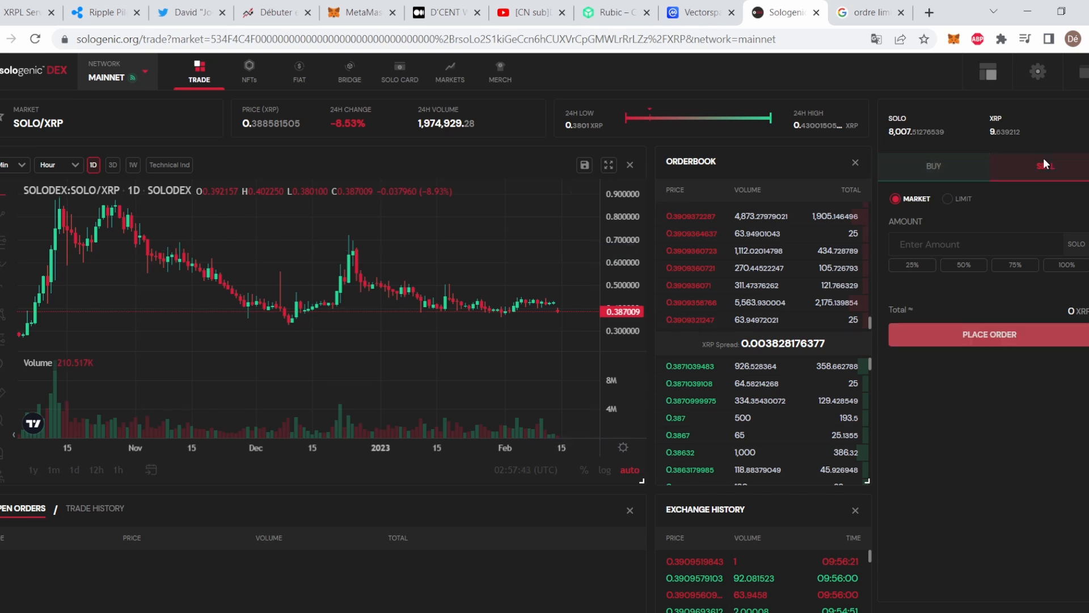
click(957, 198)
click(904, 200)
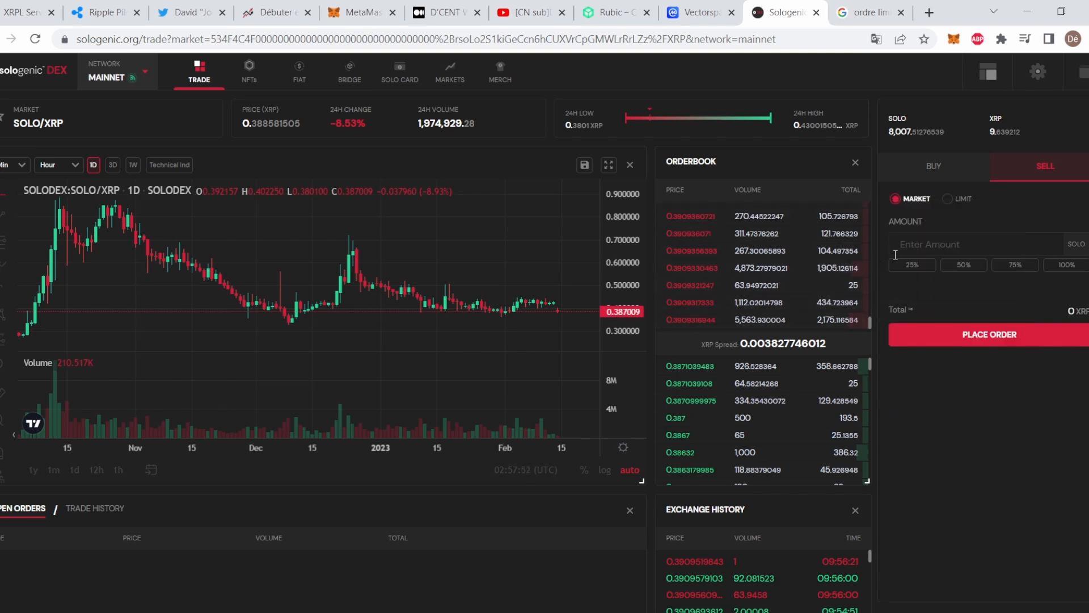
click(961, 200)
Set the SOLO sell order to 50% of the balance at a price of 0.65 XRP, and compare it with Rubic's limit order form
click(933, 245)
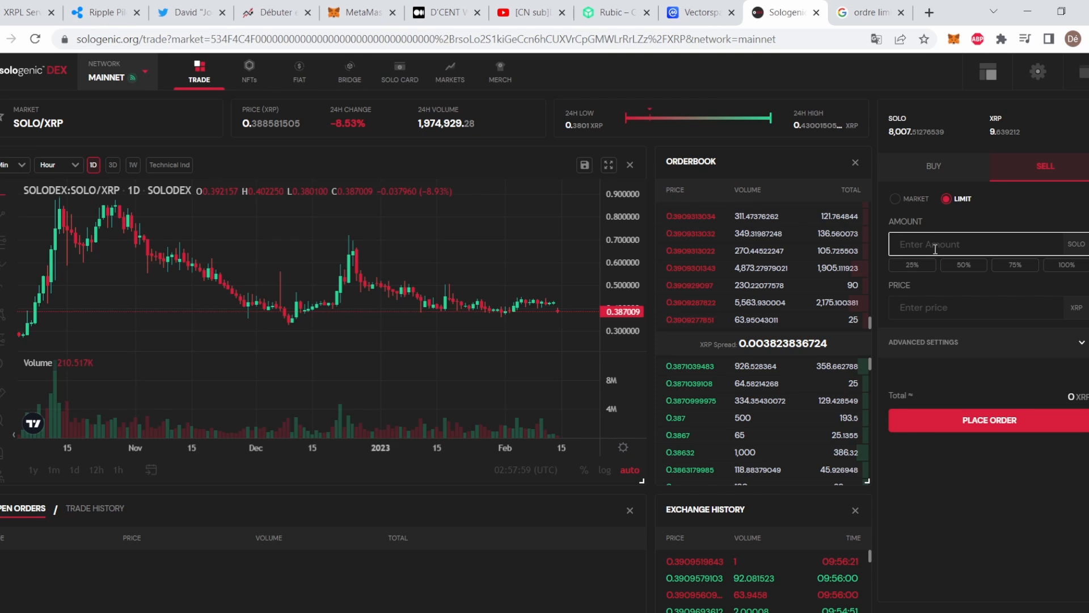
text(4000)
click(961, 272)
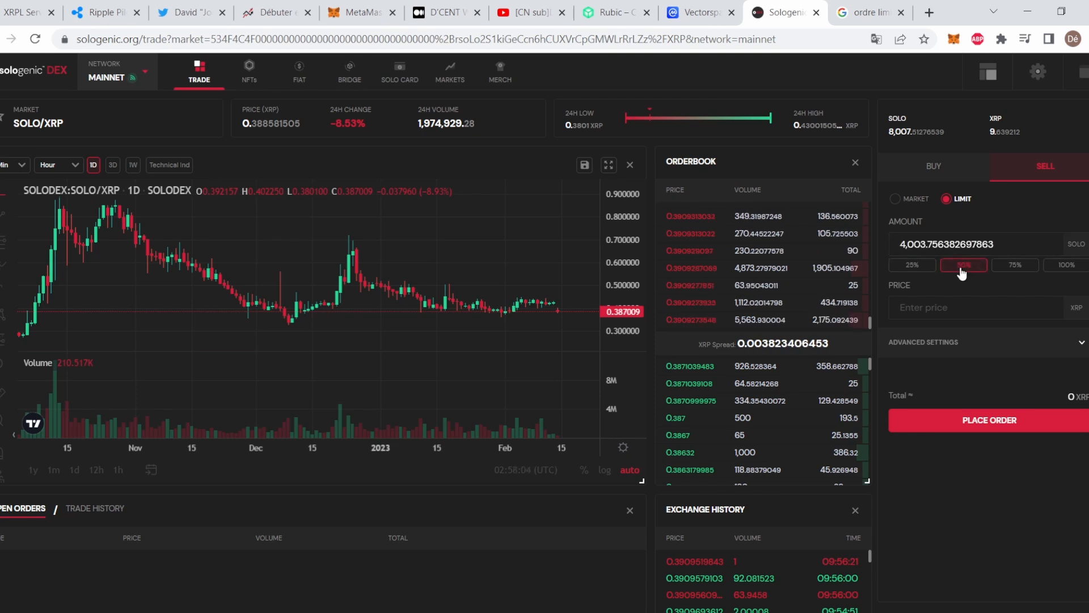
click(945, 308)
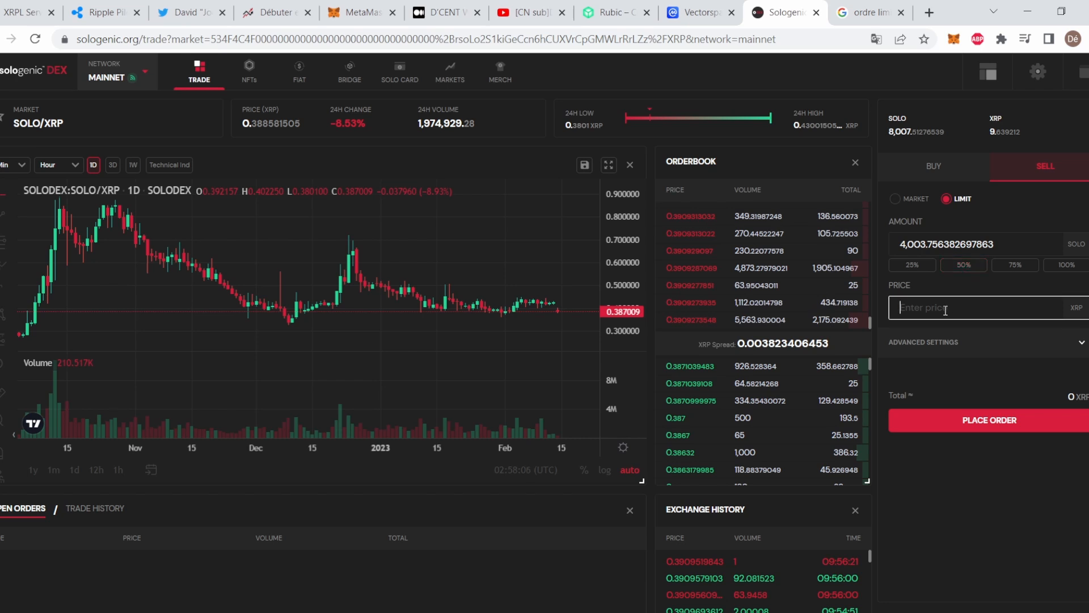
text(0.65)
click(987, 427)
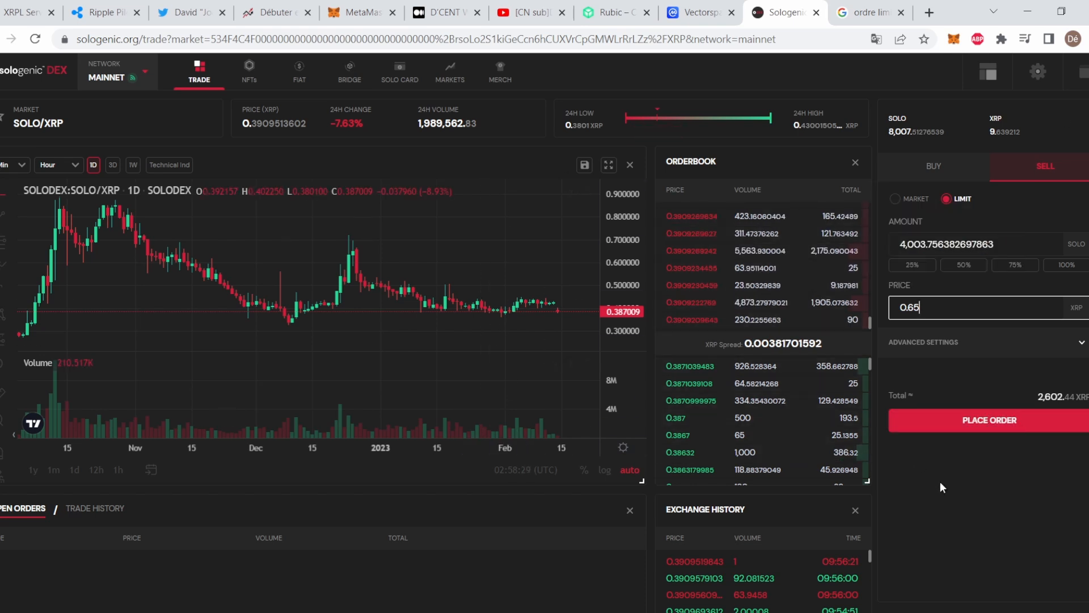
click(994, 419)
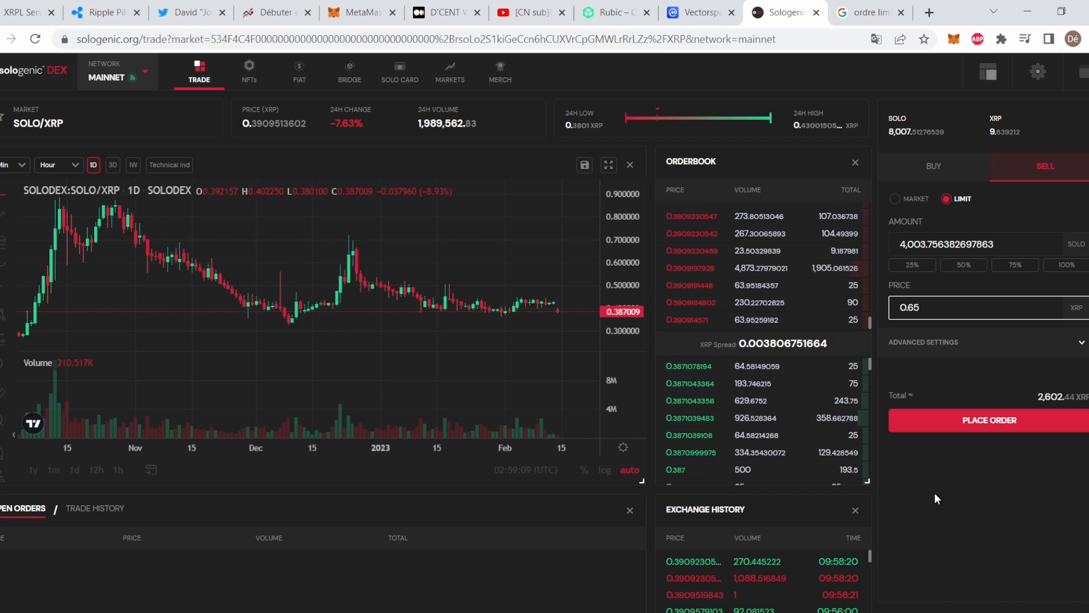
click(613, 12)
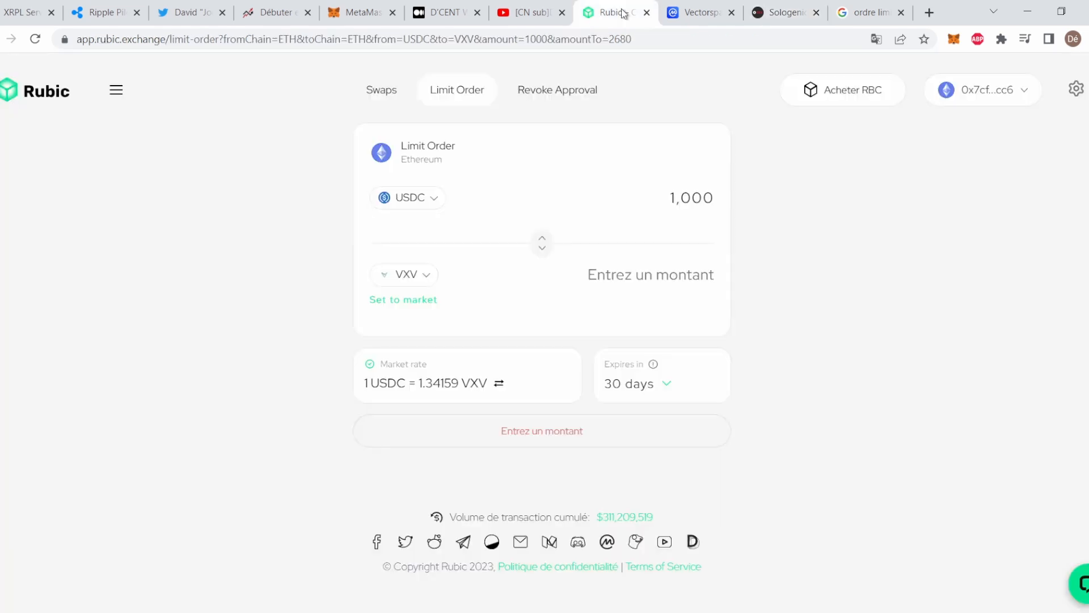
click(779, 10)
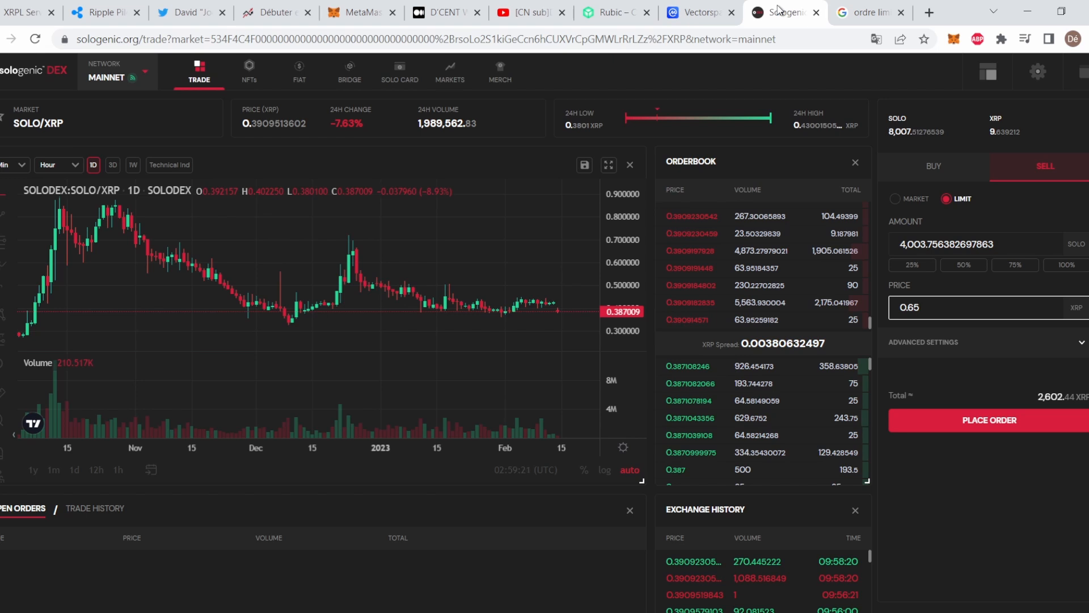